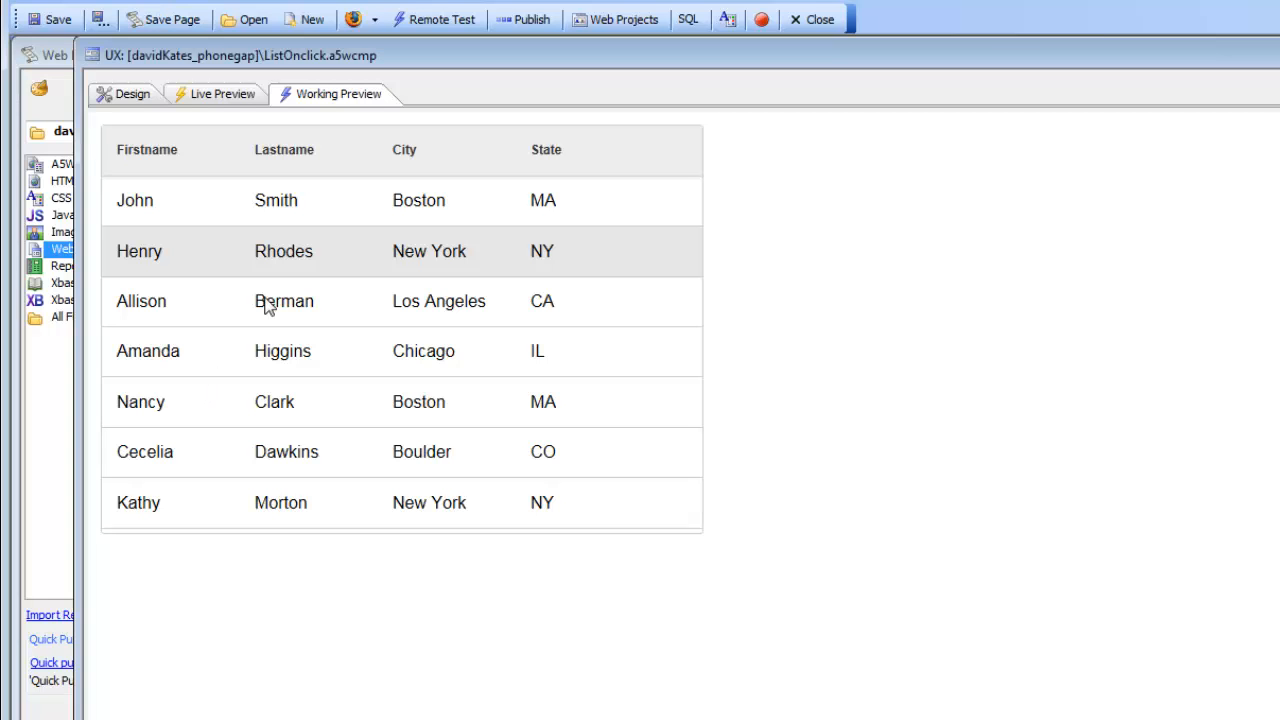
Select different rows of the list in the working preview to test row selection
click(285, 358)
click(188, 411)
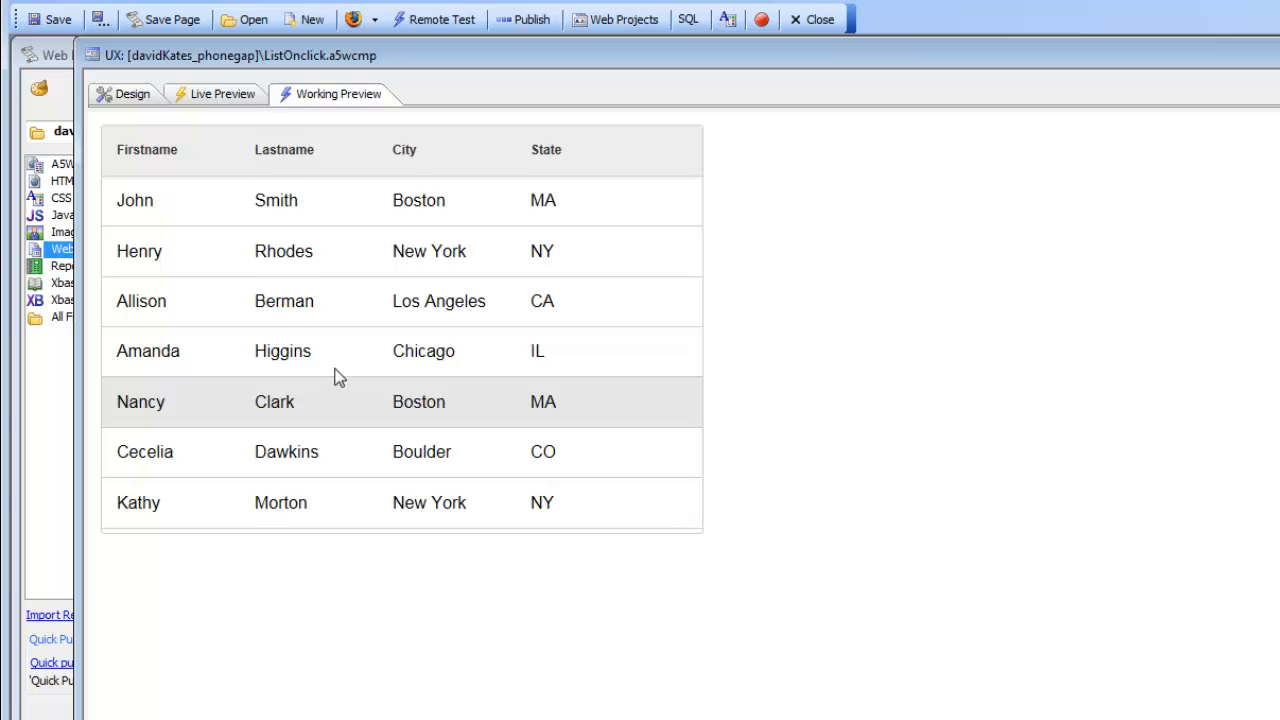
Open the list control's layout settings in the List Builder and select the Lastname column
click(118, 95)
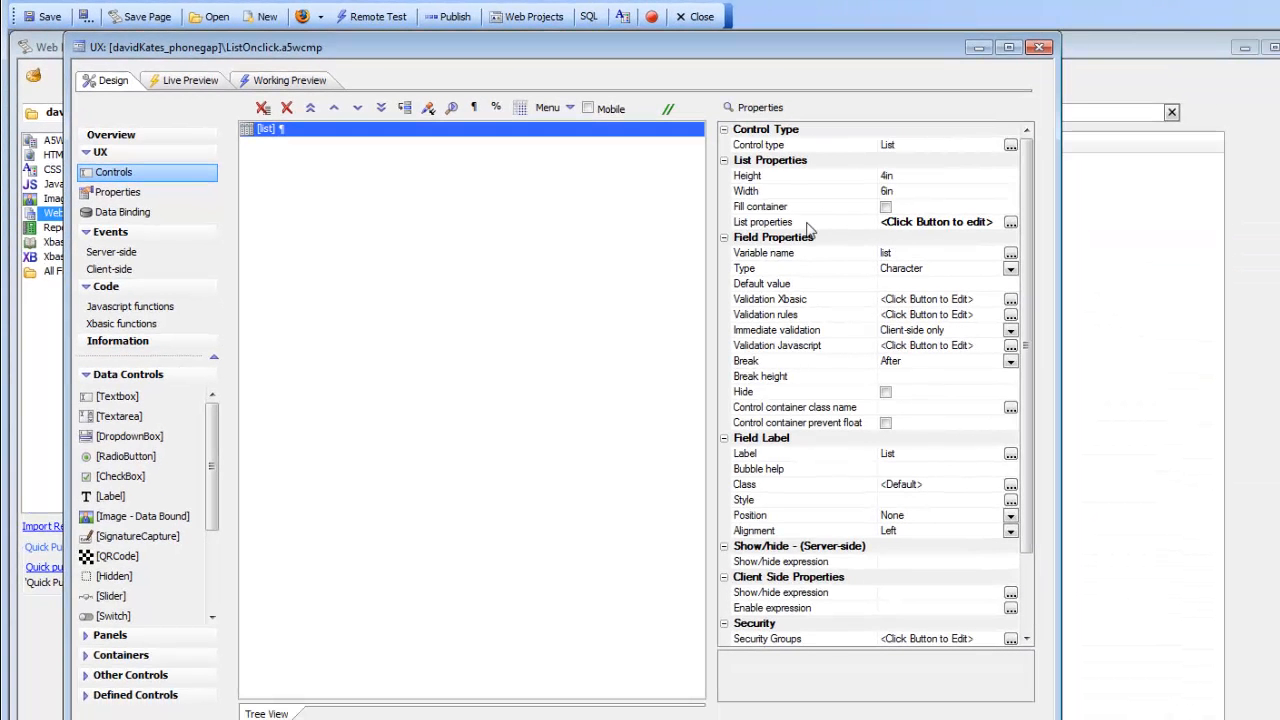
click(1240, 259)
click(1011, 222)
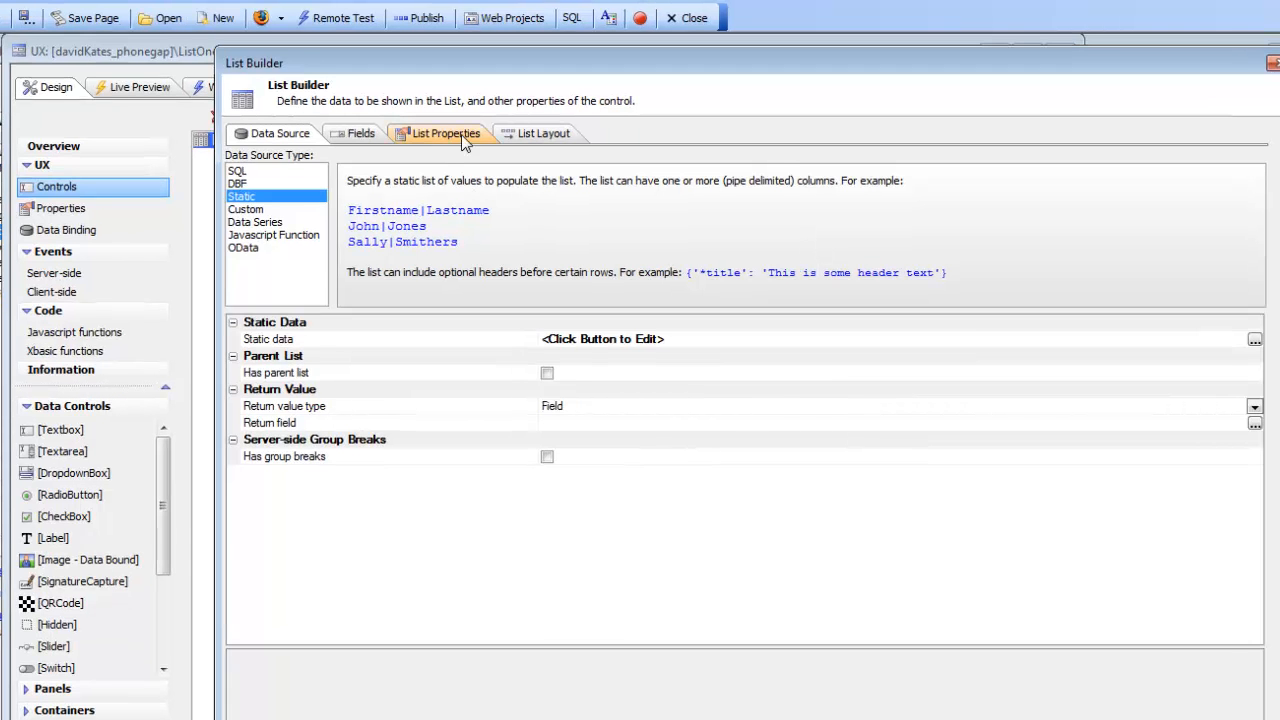
click(527, 136)
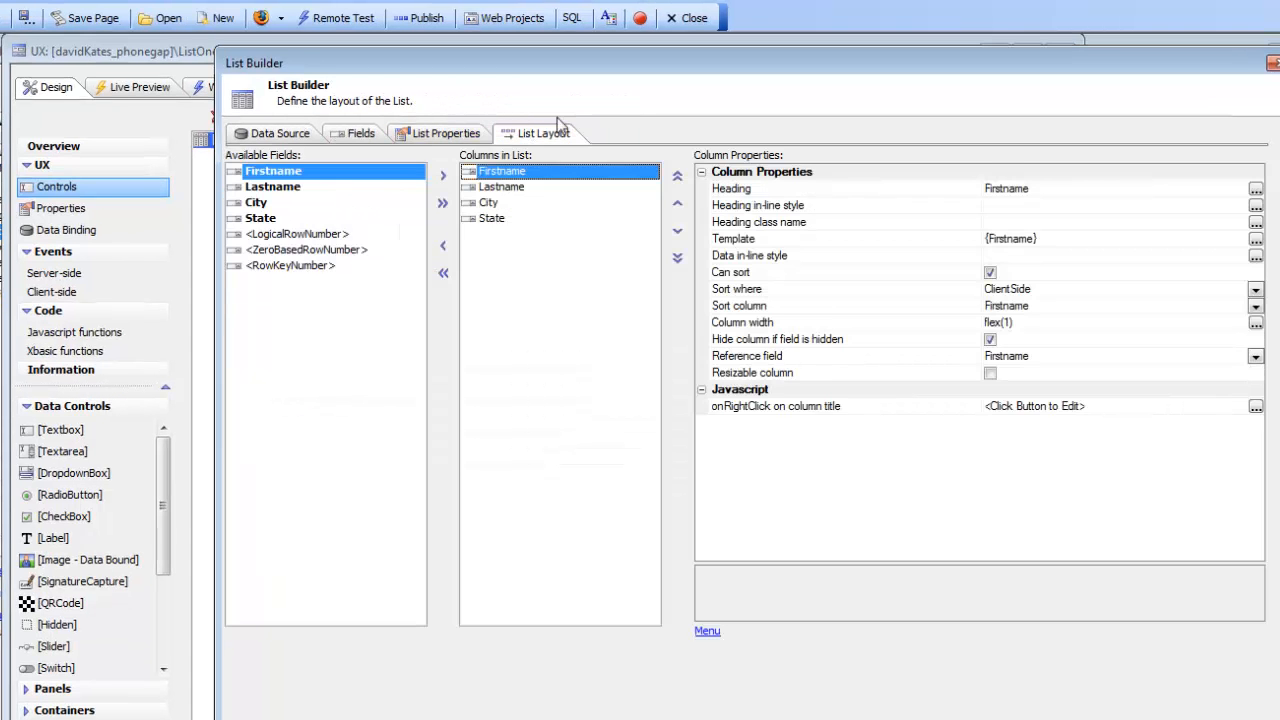
click(501, 189)
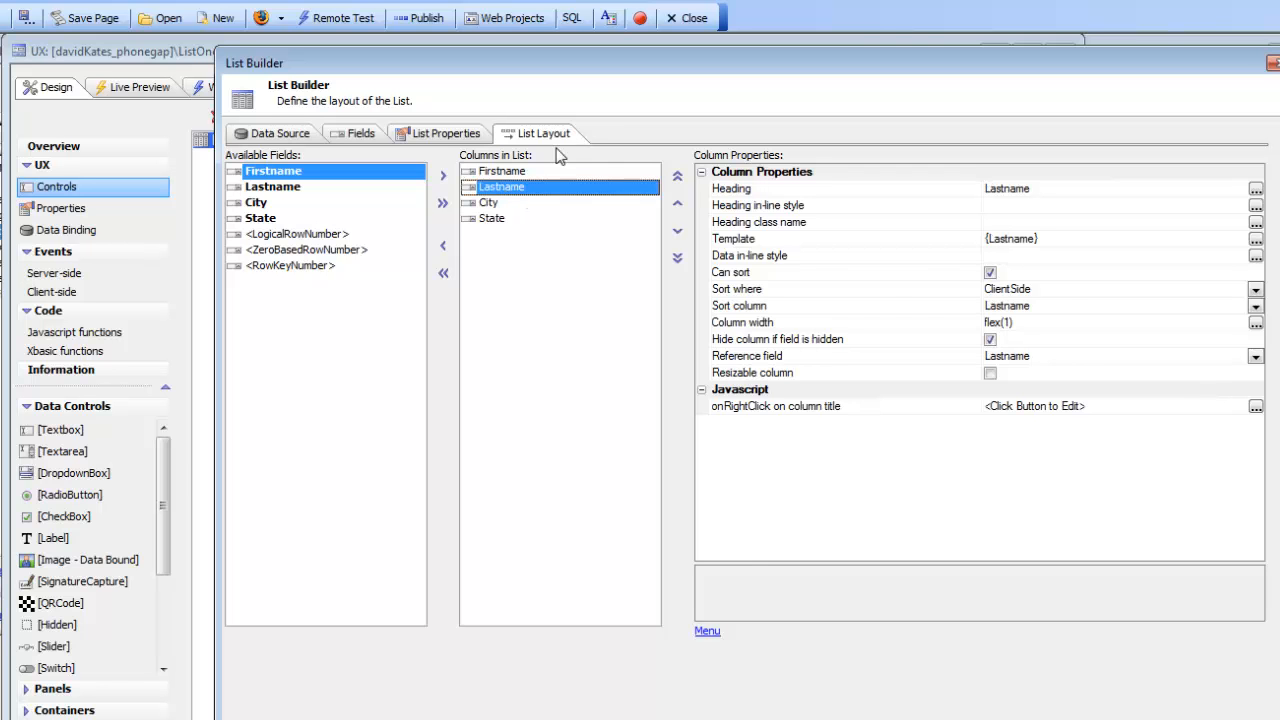
Wrap the {Lastname} placeholder in the column's template in <span > and </span> tags, leaving room for an attribute
click(818, 246)
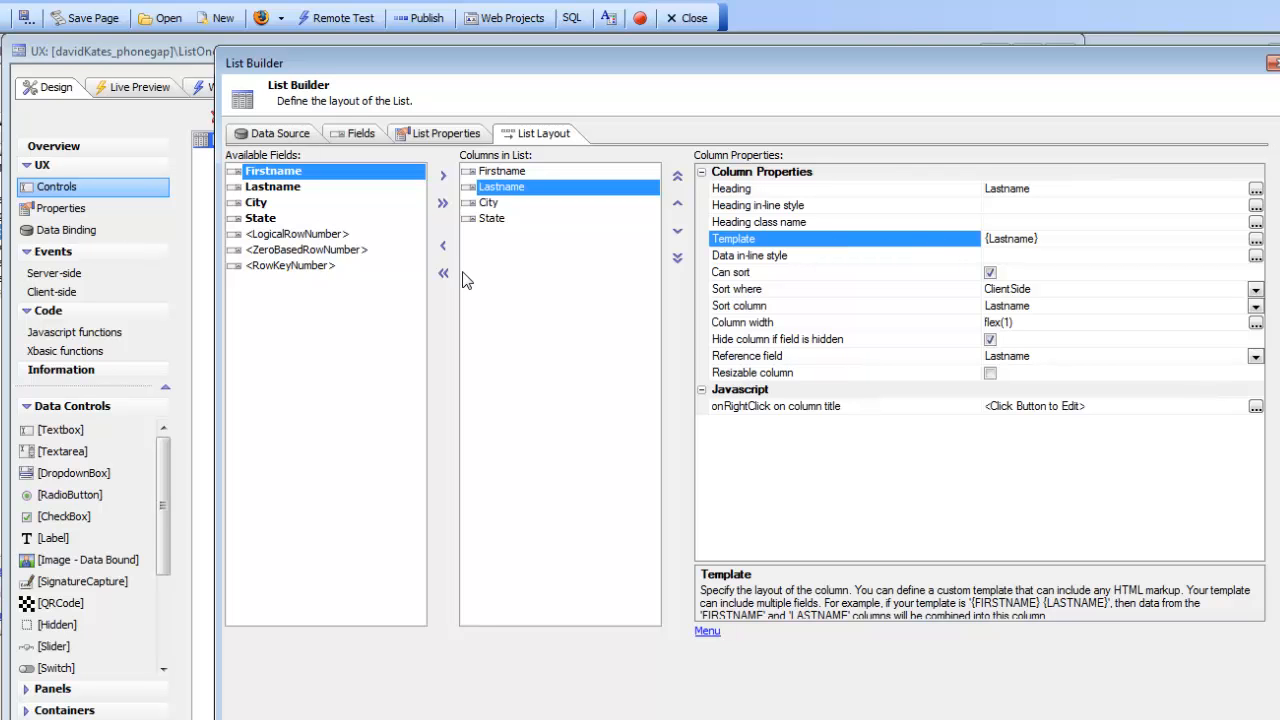
double_click(817, 242)
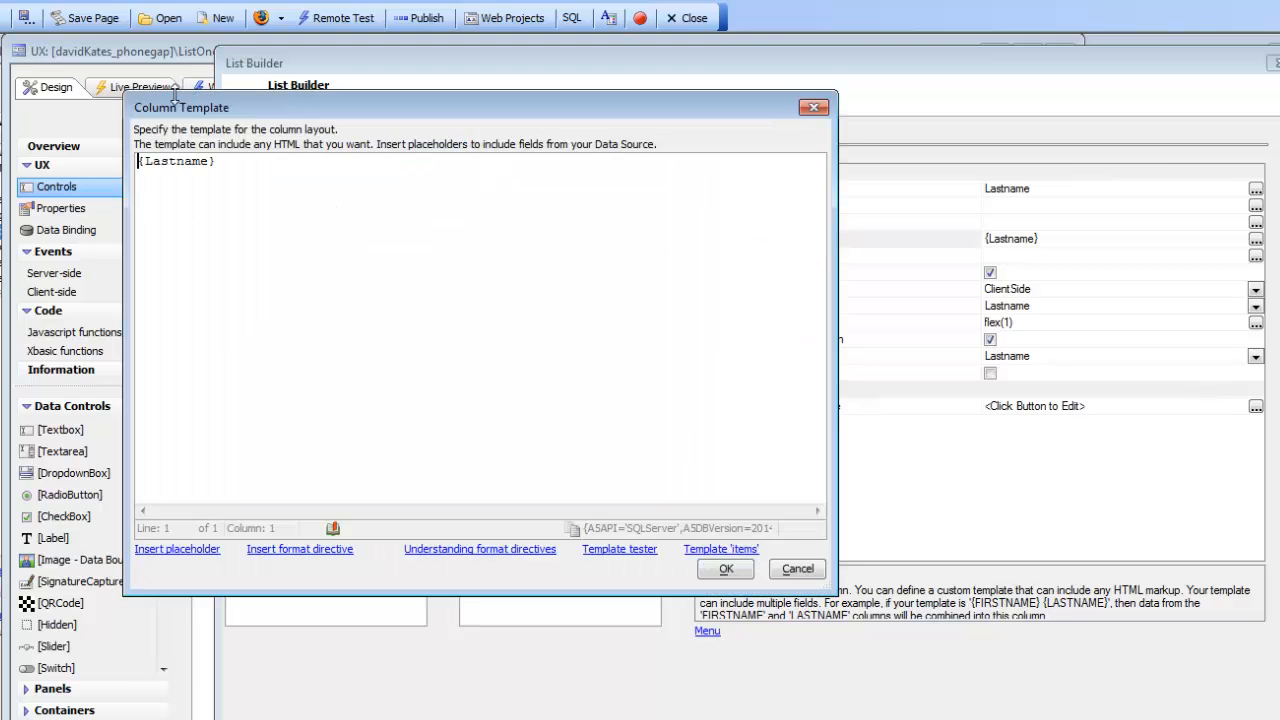
text(<)
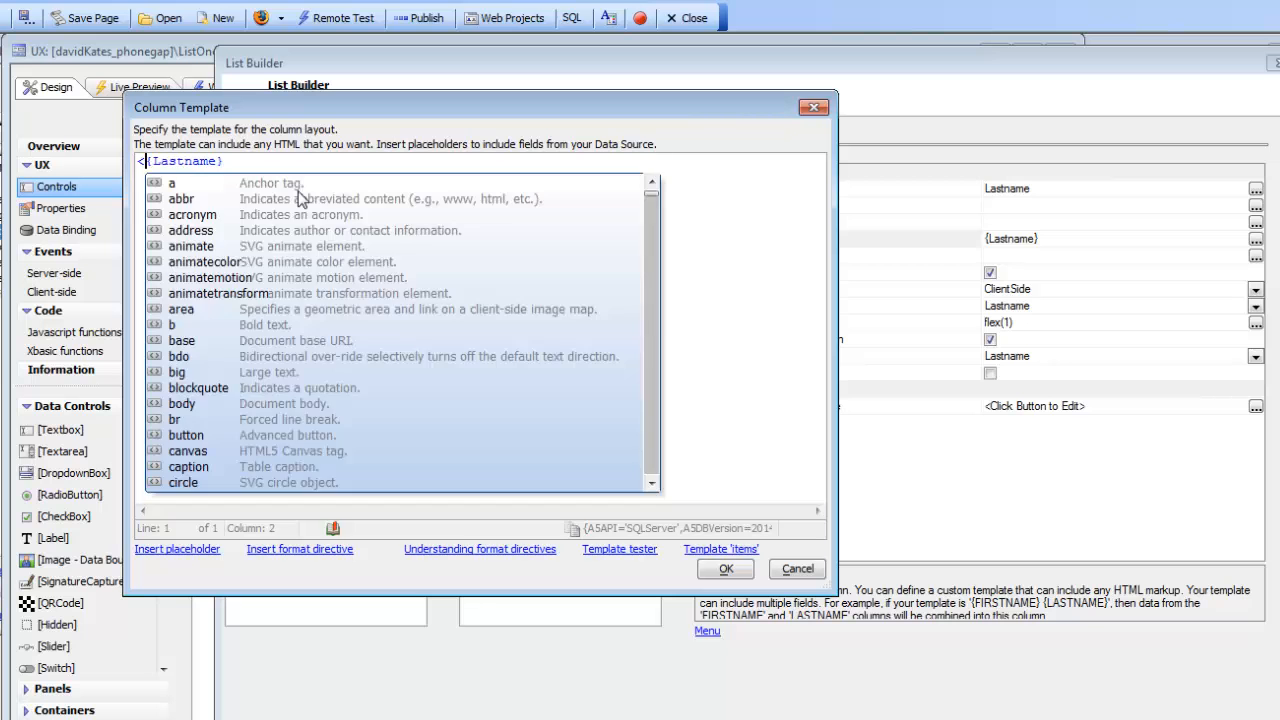
text(span>)
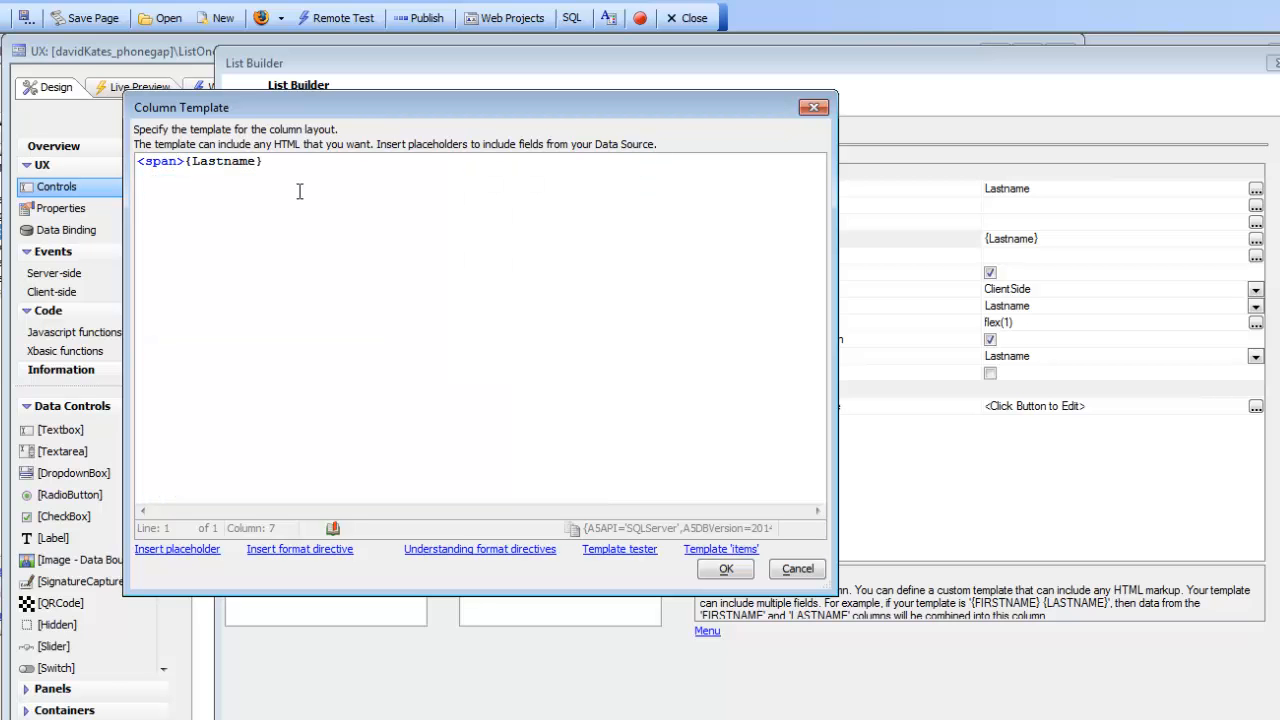
key(End)
text(<)
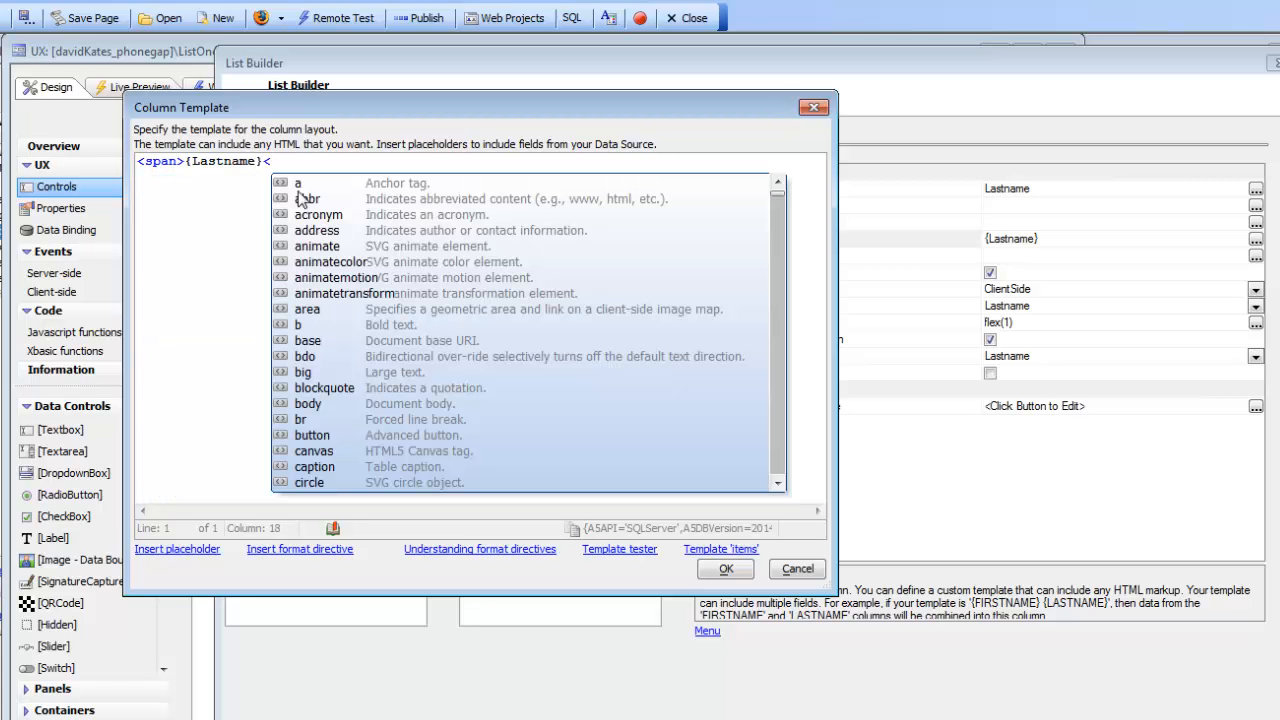
text(/span>)
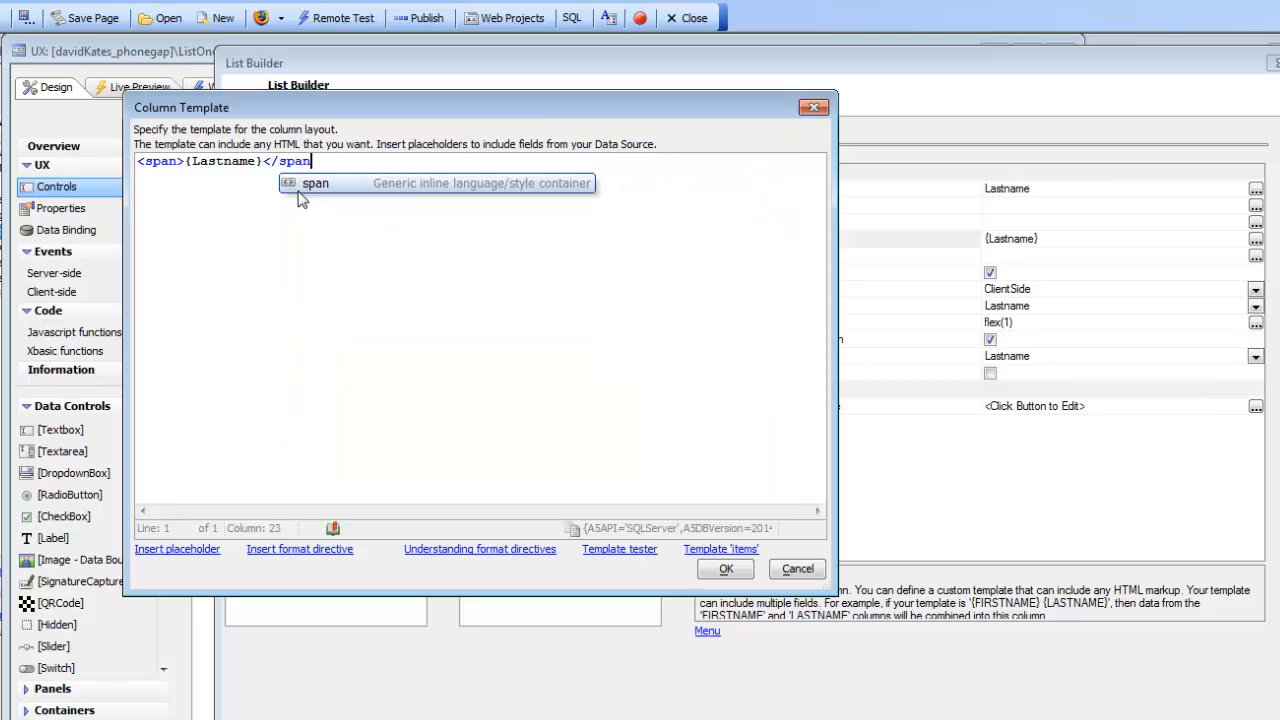
click(184, 161)
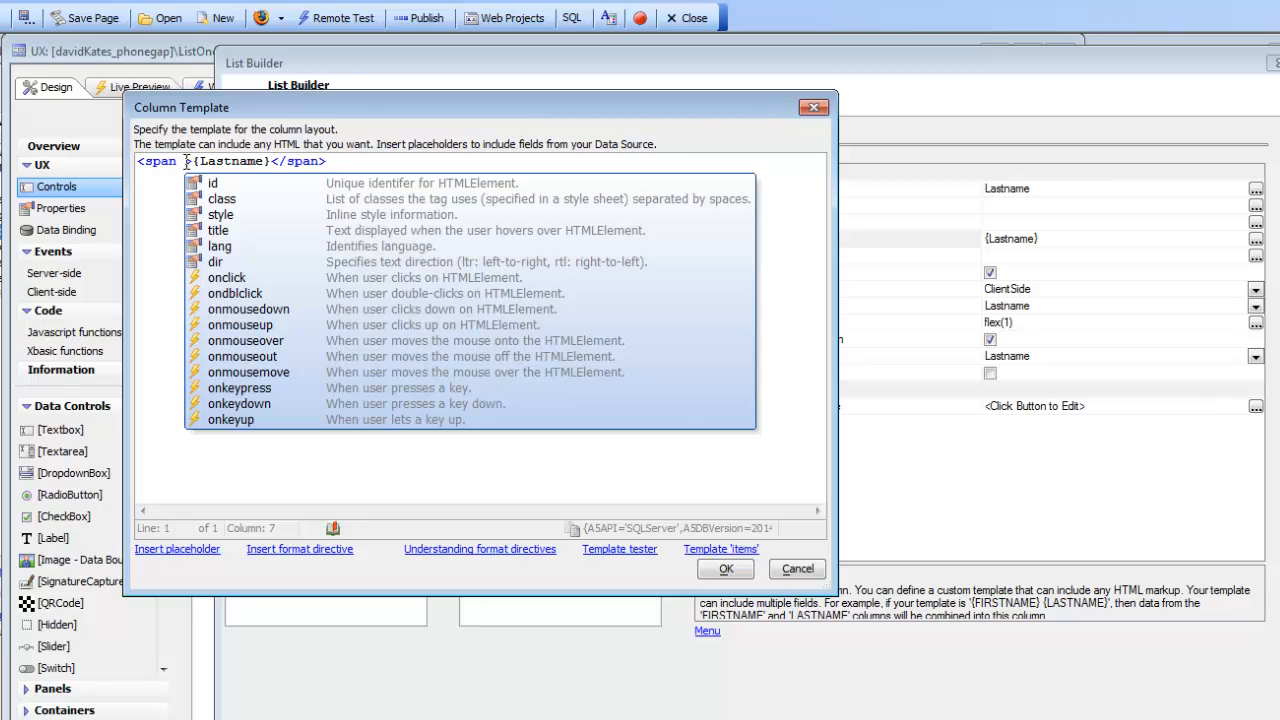
key(Escape)
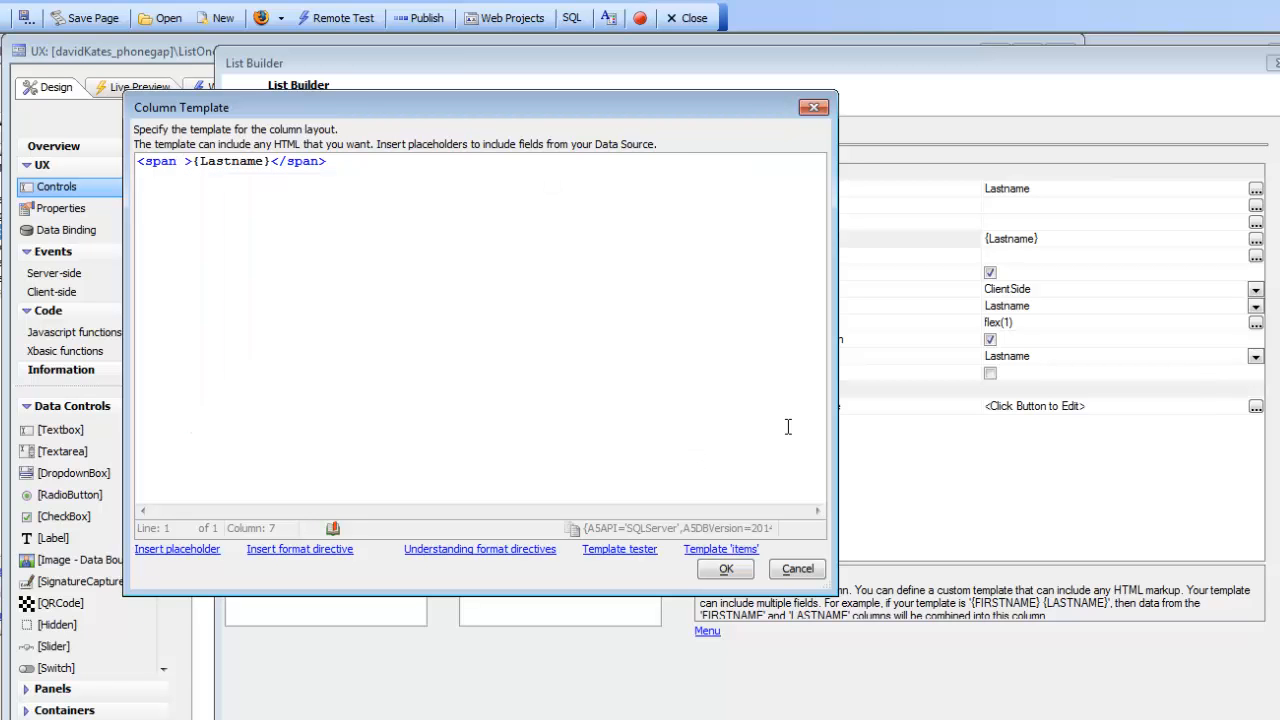
Read the built-in explanation of template items and their event handlers
click(710, 550)
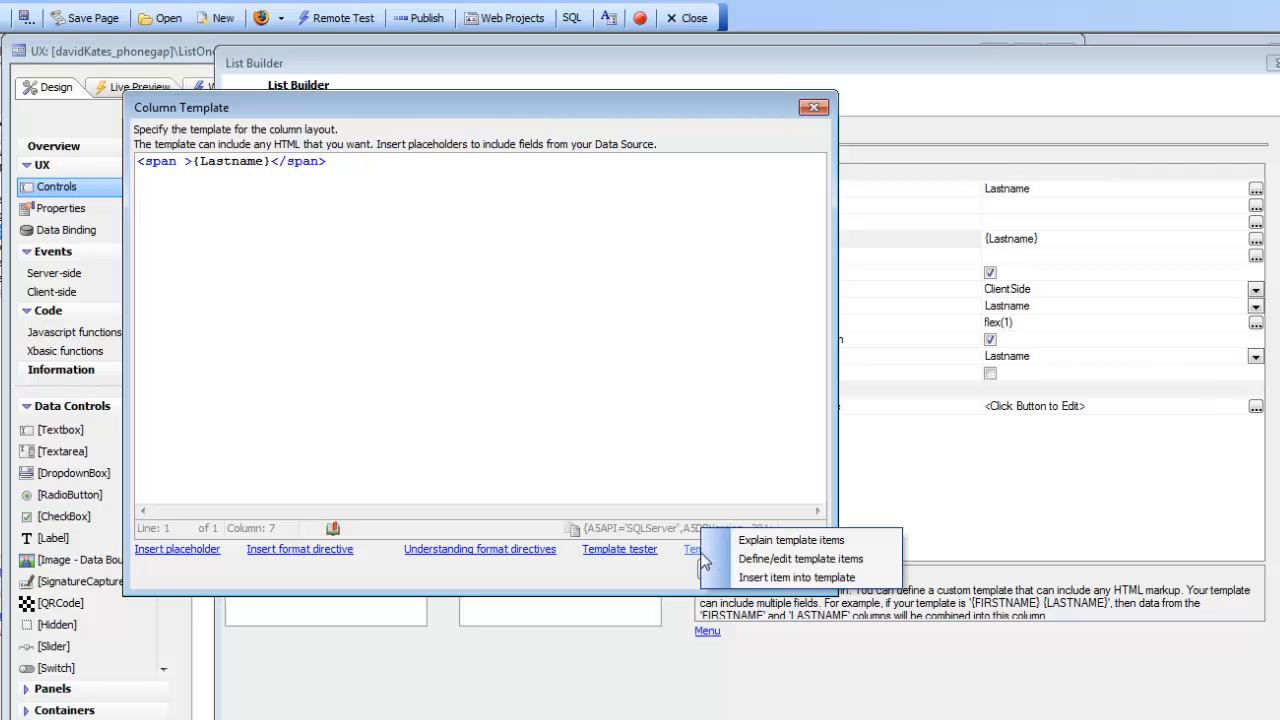
click(765, 545)
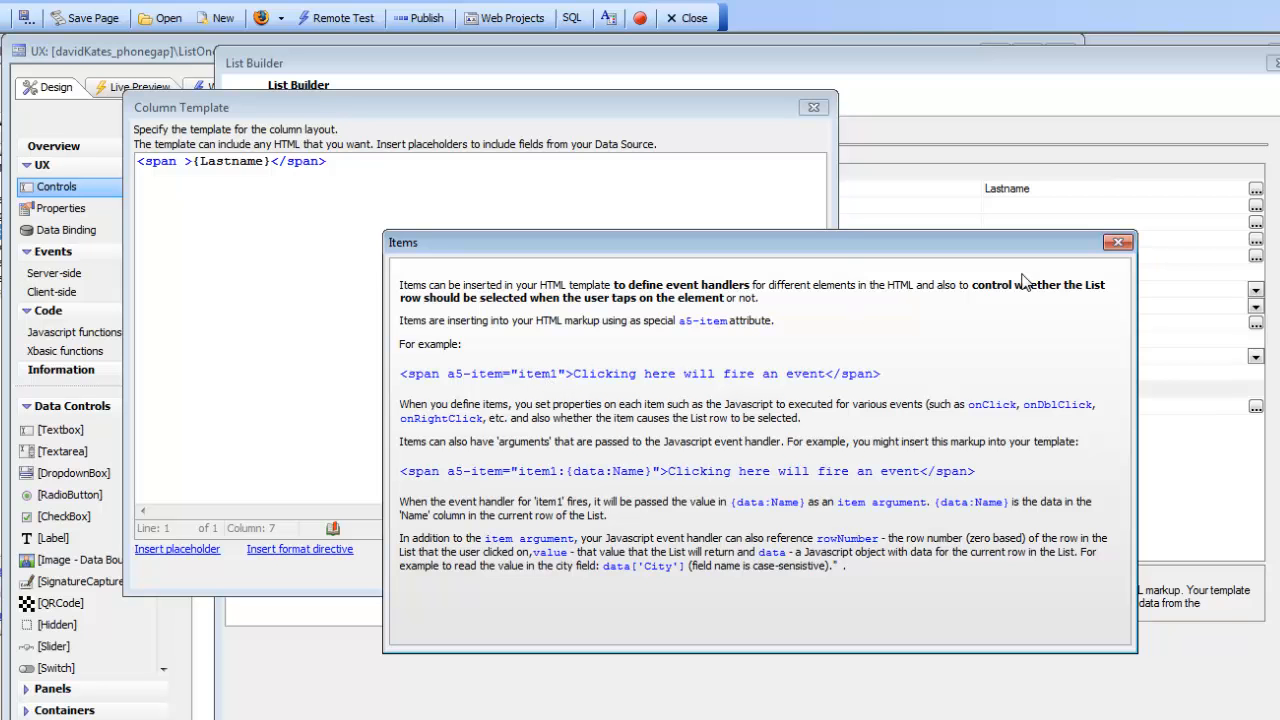
click(1116, 243)
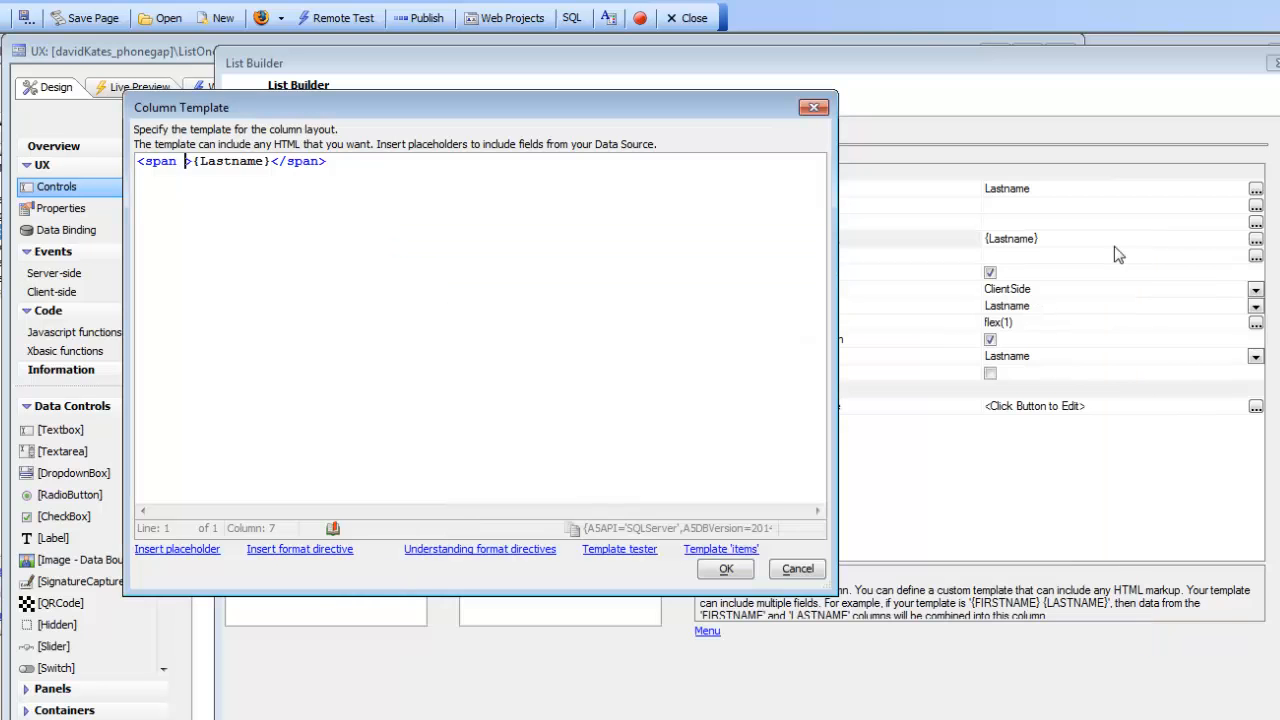
Define a new template item named myitem1
click(720, 549)
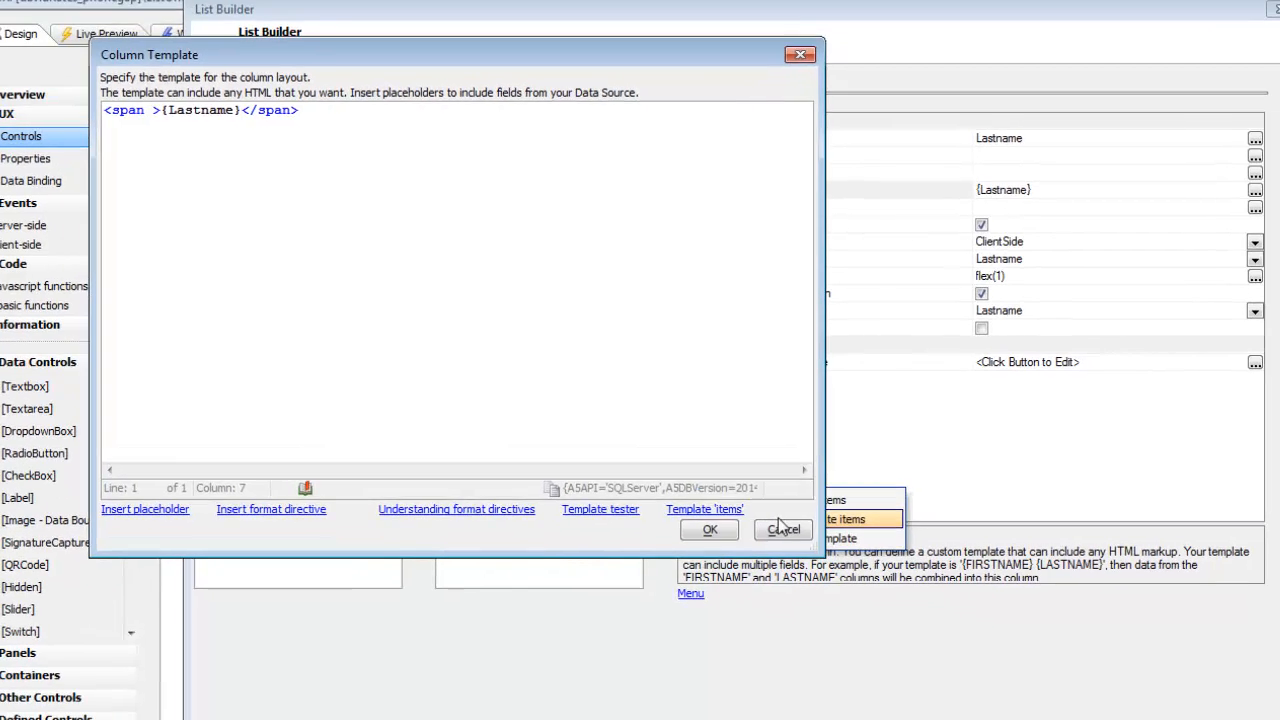
click(793, 551)
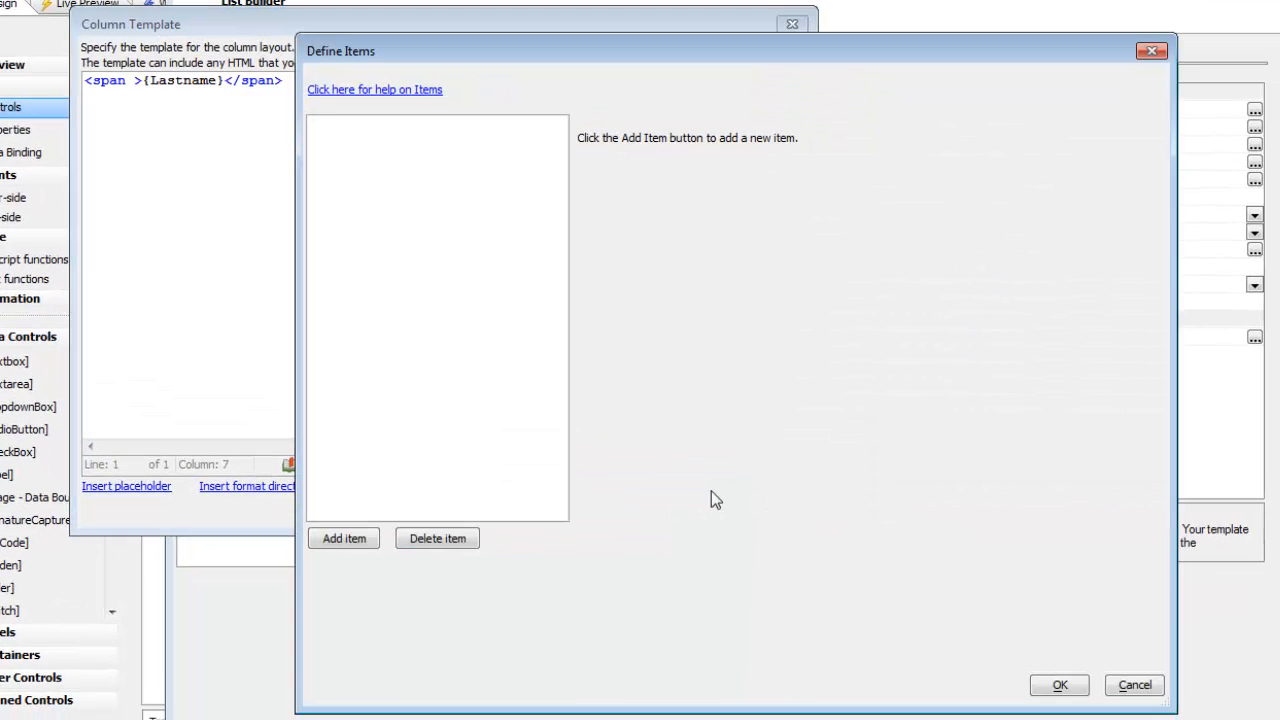
click(345, 539)
text(myitem)
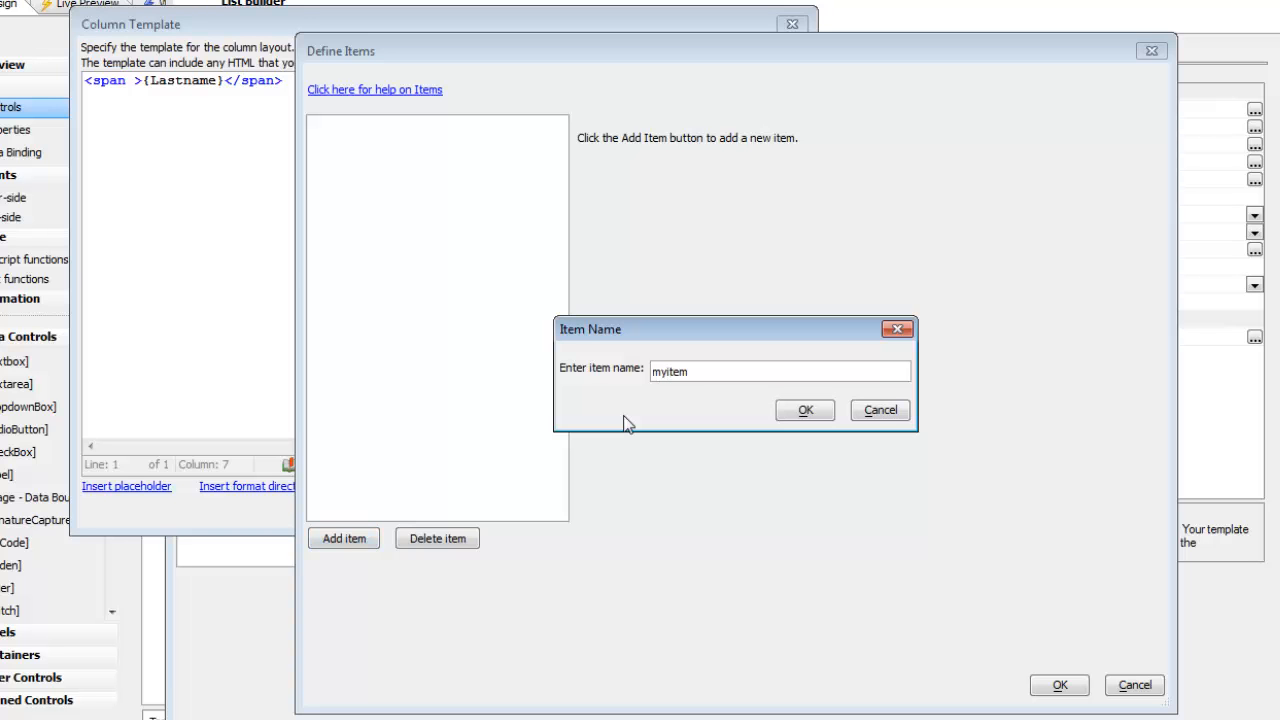
text(1)
click(793, 411)
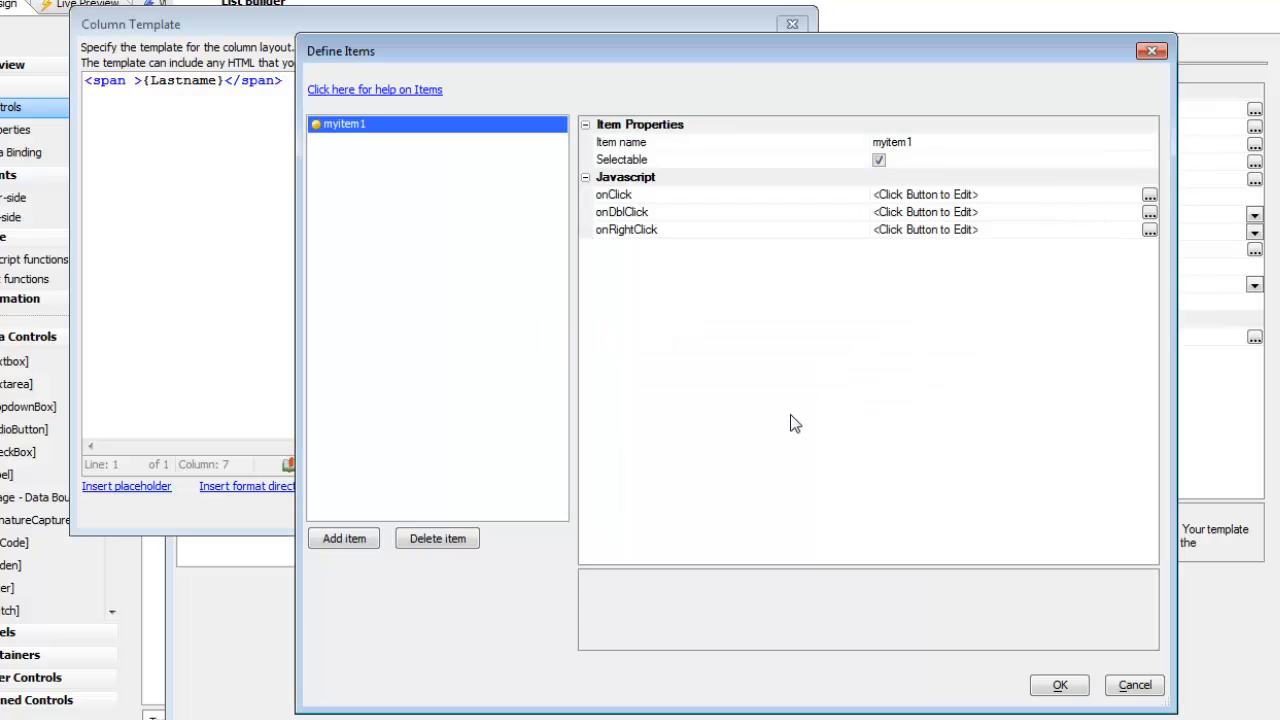
Set myitem1's onClick JavaScript to alert('you clicked on row: ' + rowNumber + ' and item argument: ' + ia); and save the item definition
click(645, 197)
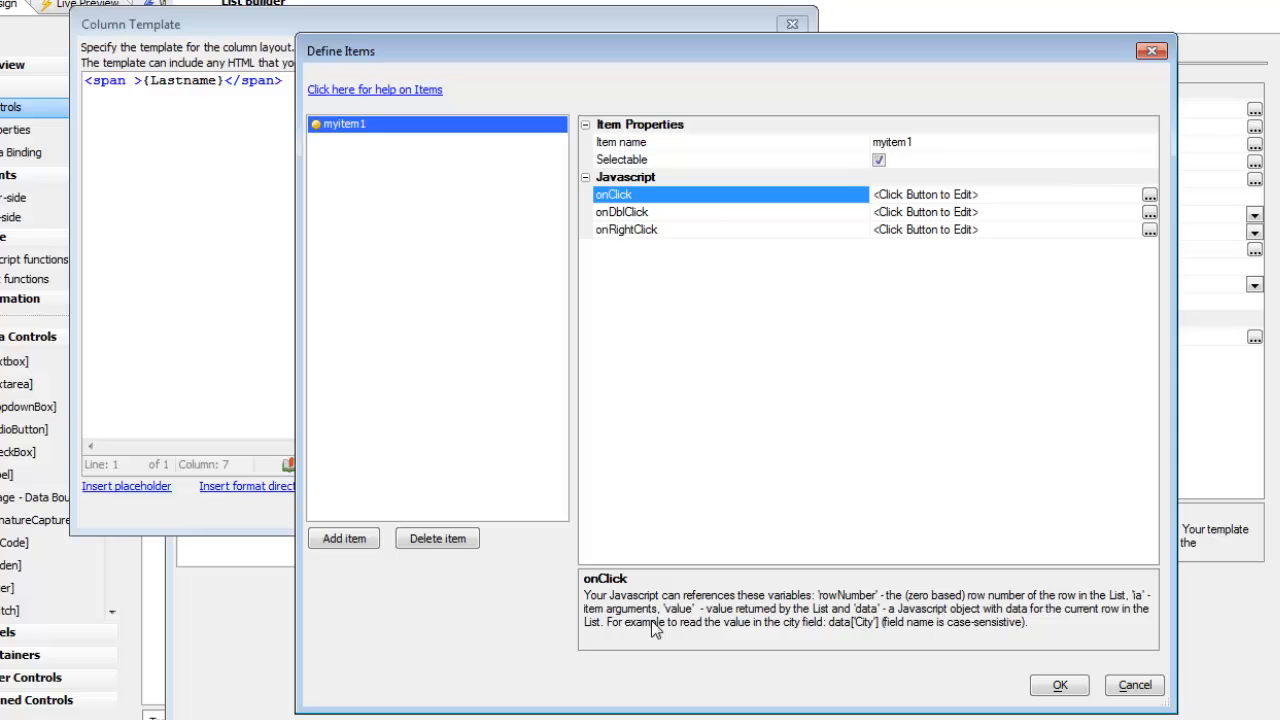
double_click(706, 197)
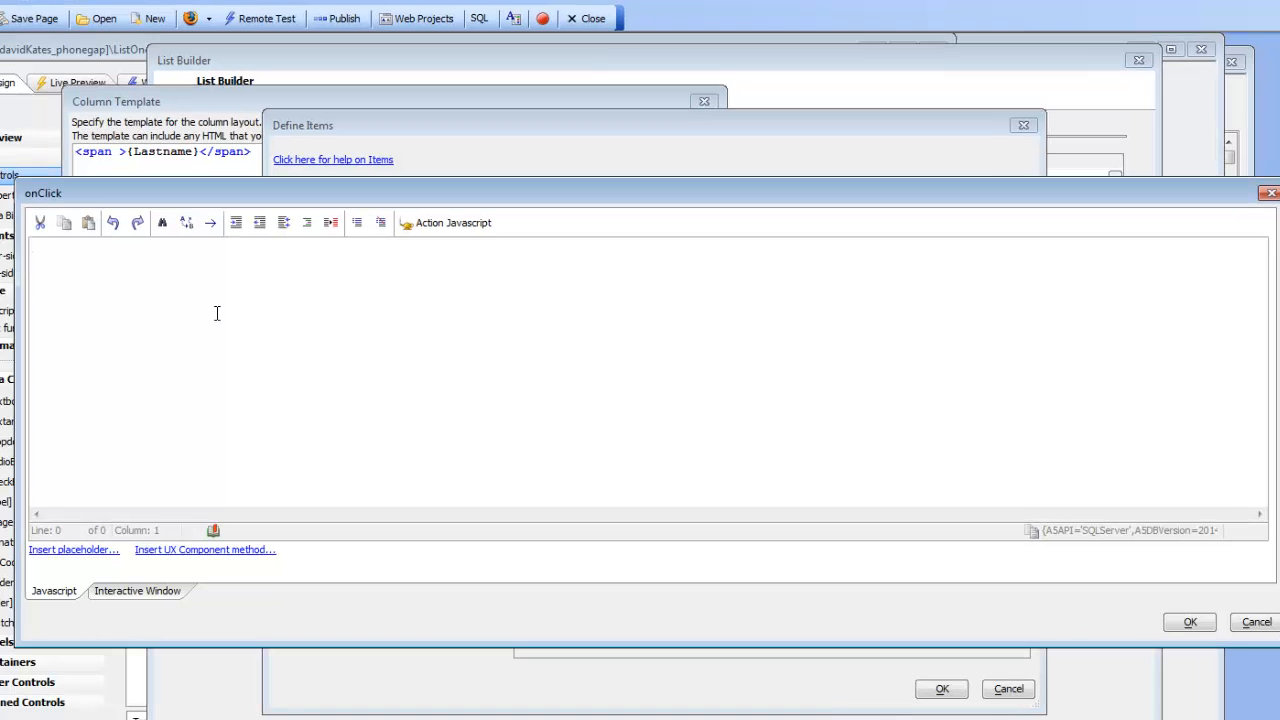
text(alert('you)
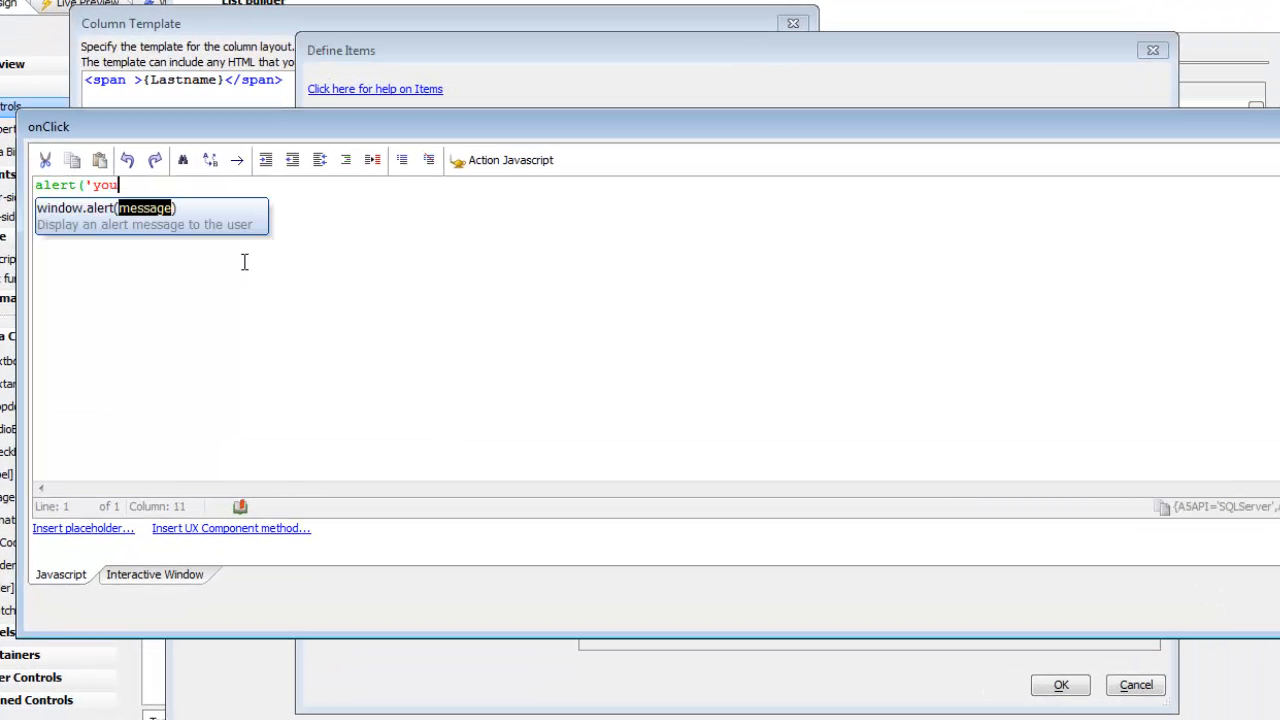
text( clicked on row: ' )
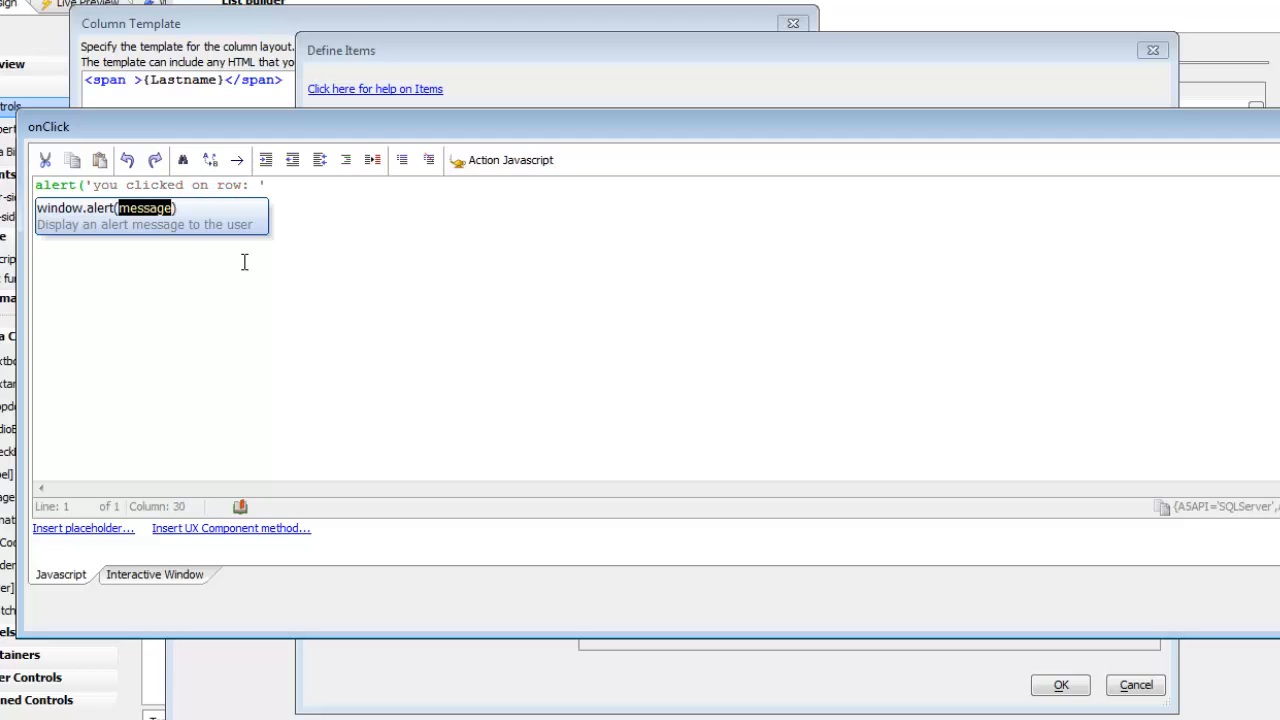
text(+ rowNumbr)
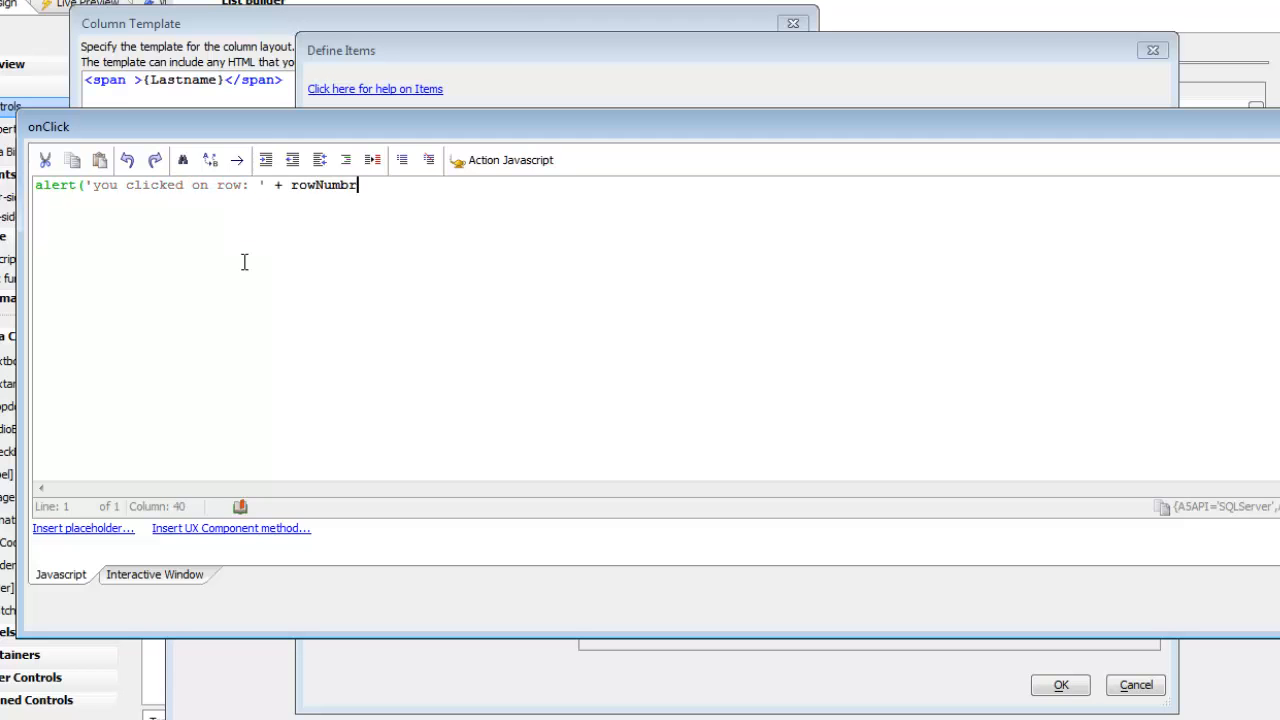
key(BackSpace)
text(er +)
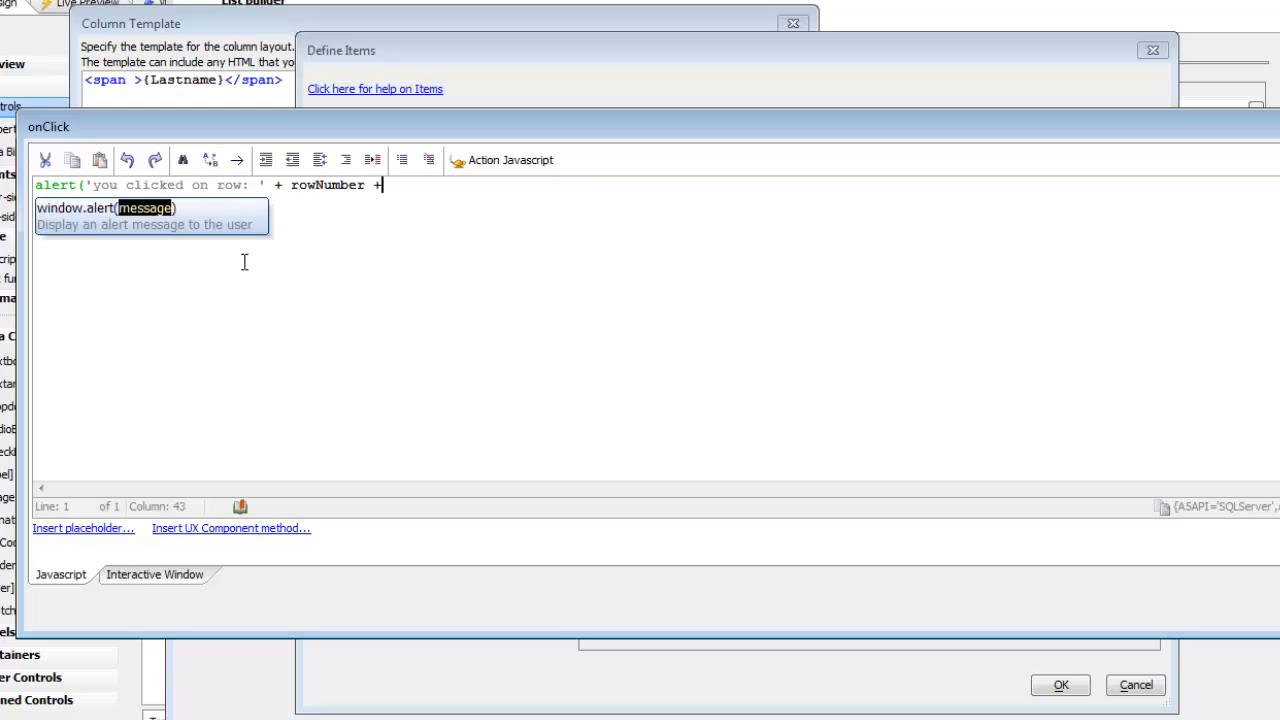
text( ' and item argument: ' +)
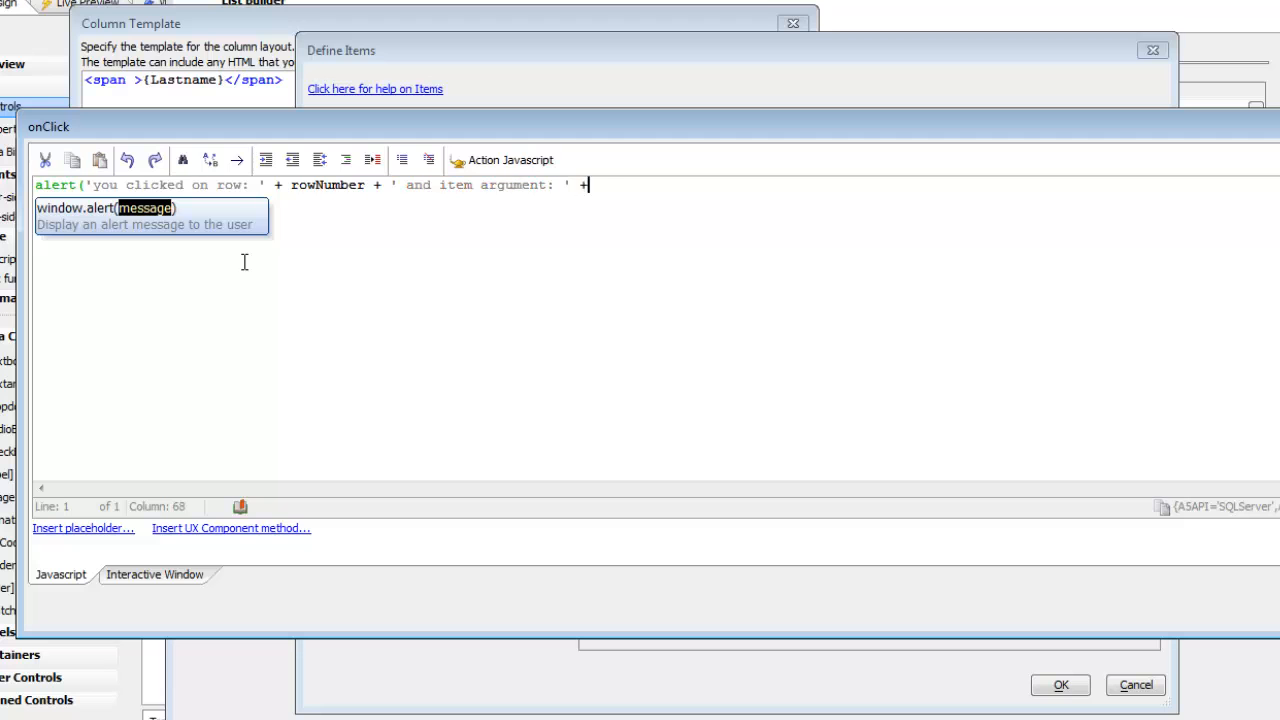
text( ia);)
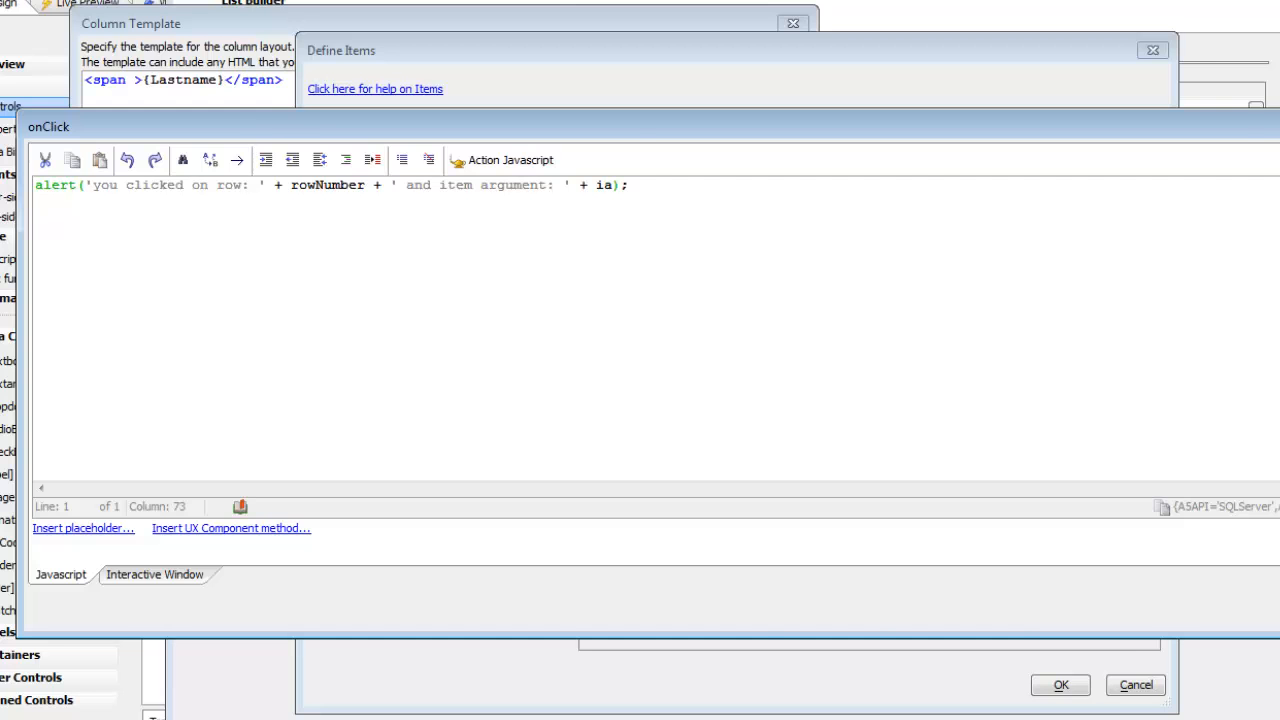
click(1279, 610)
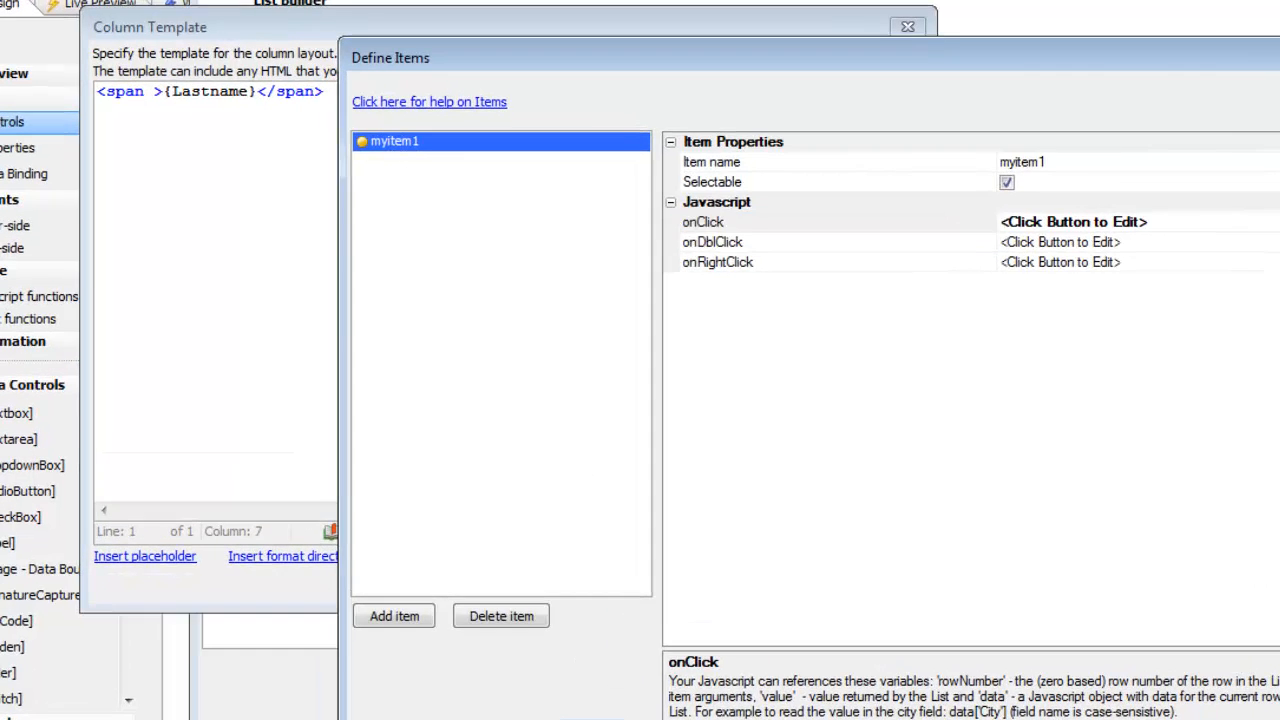
click(1220, 716)
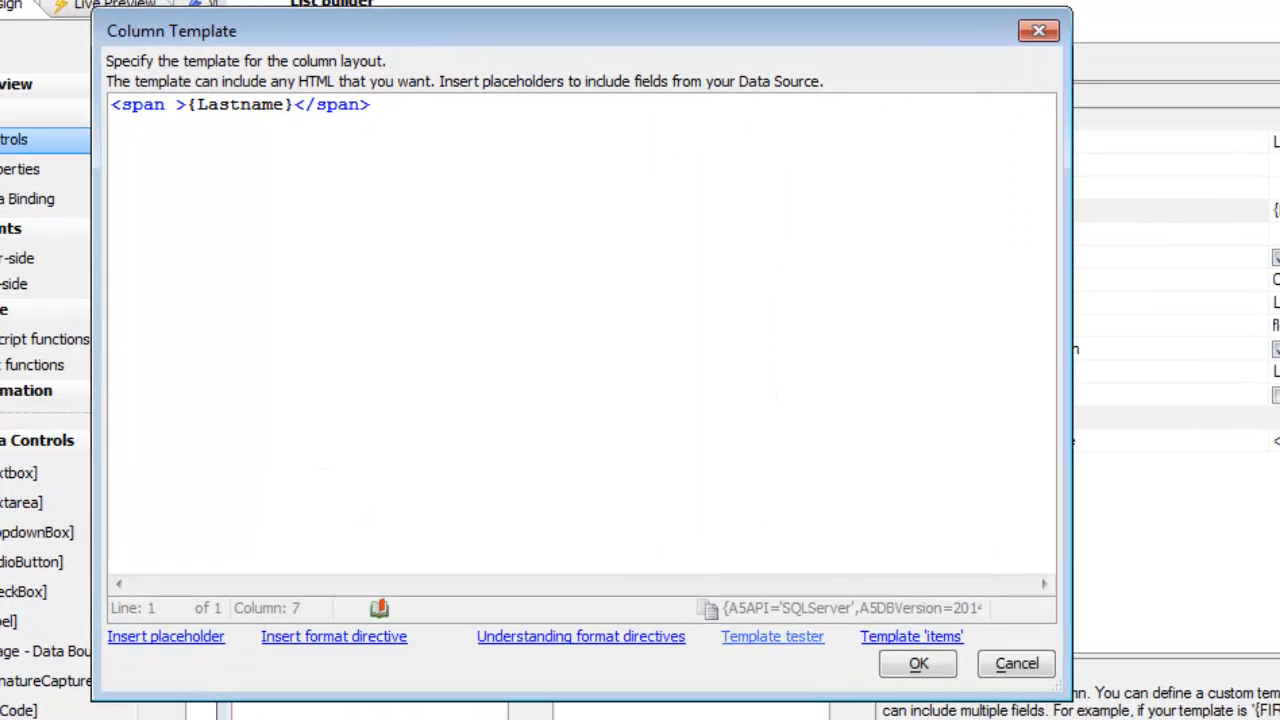
Insert the template item myitem1 with the item argument Lastname into the opening span tag of the column template
click(935, 636)
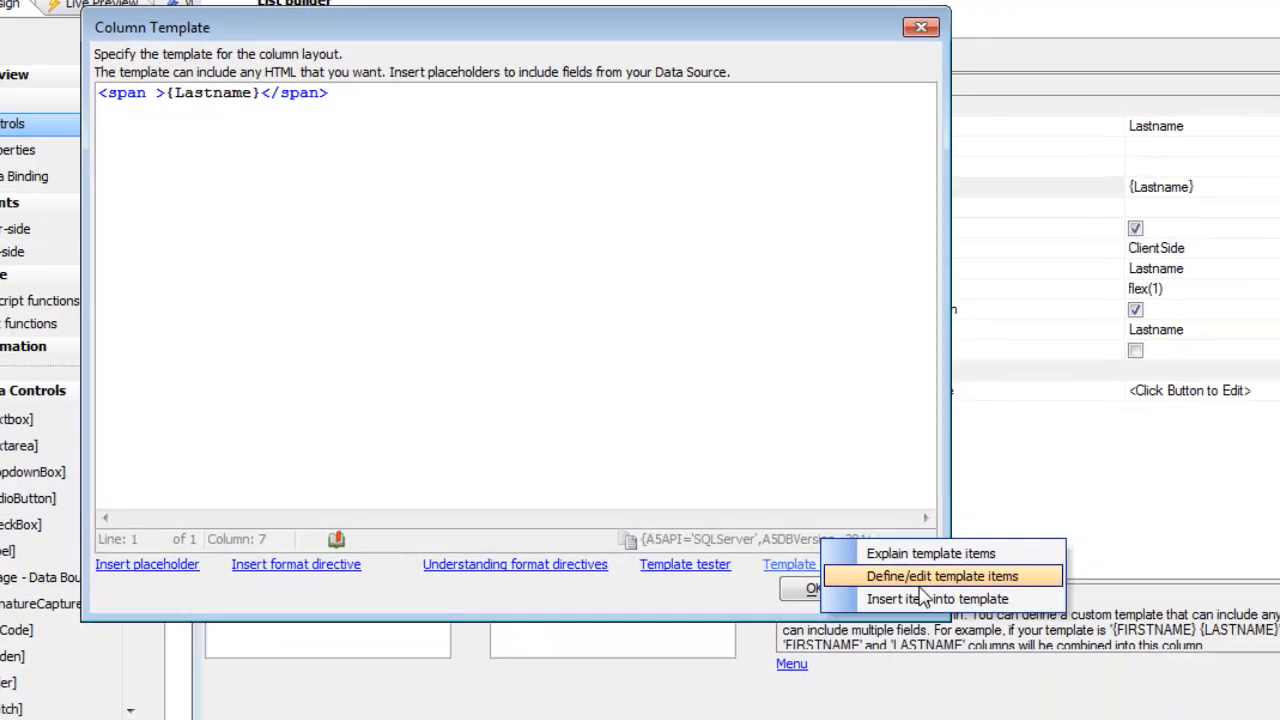
click(1025, 677)
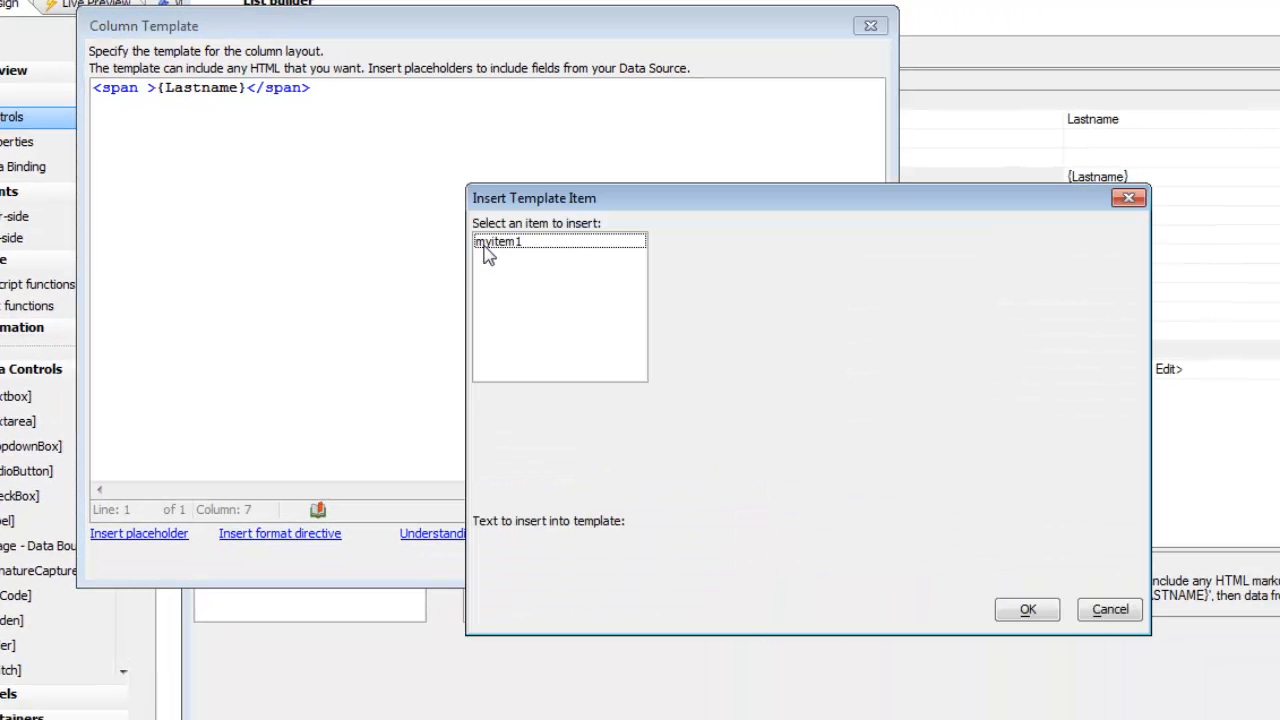
click(486, 243)
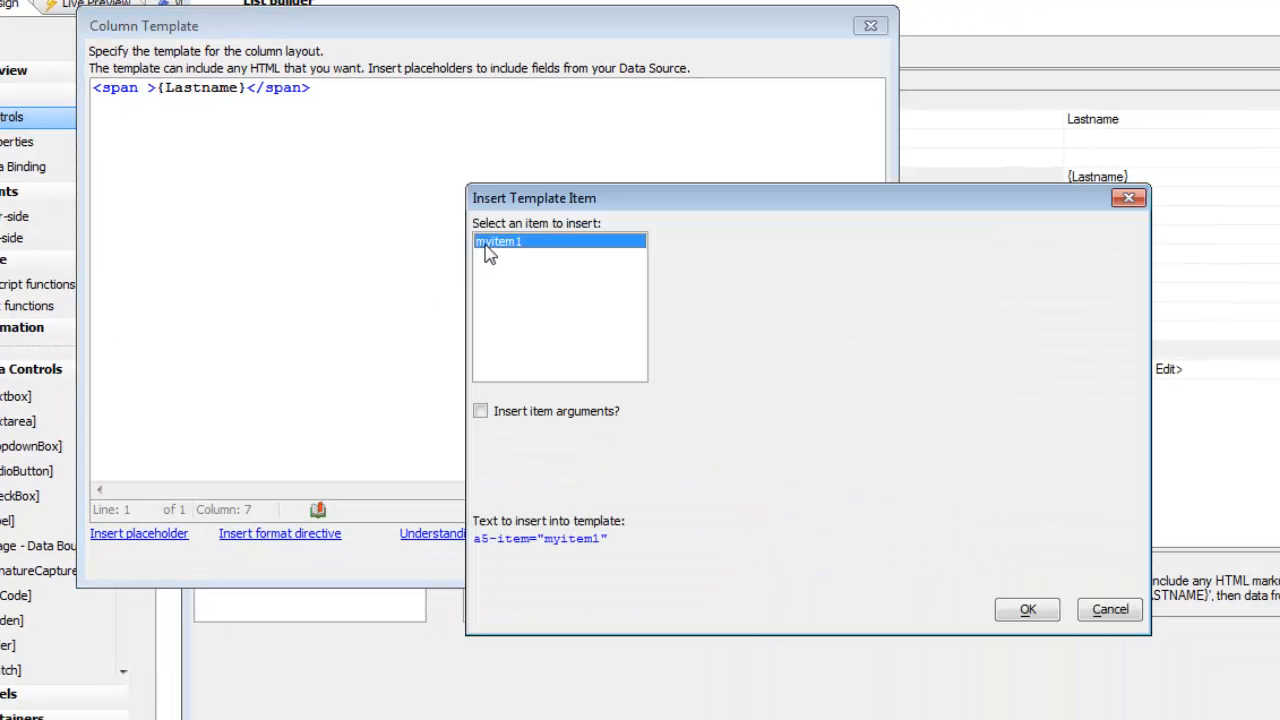
click(480, 411)
click(680, 437)
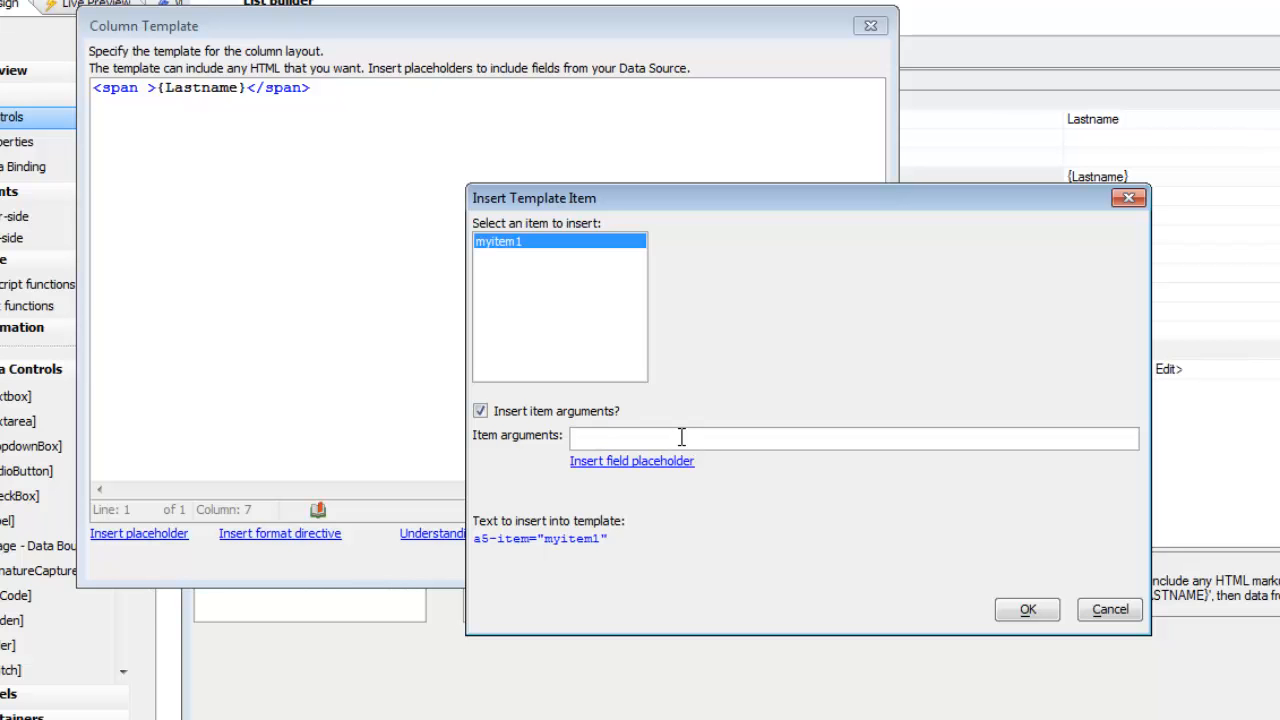
text(Lastname)
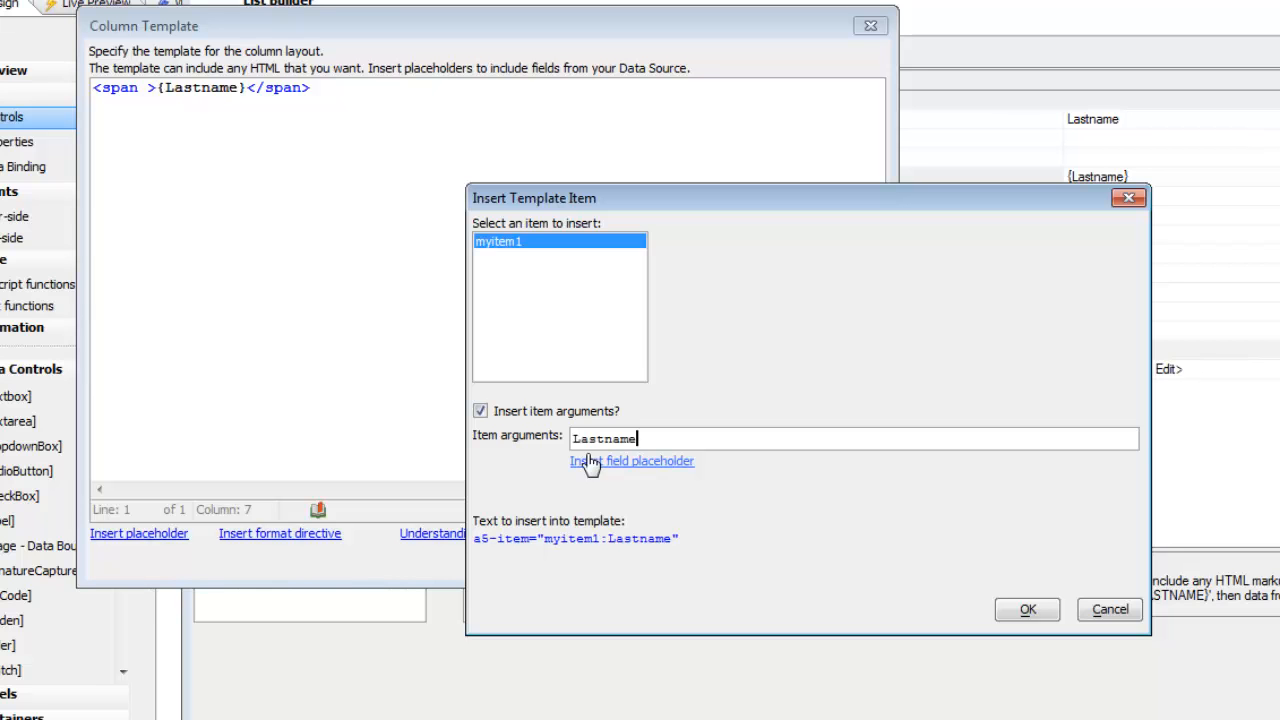
click(650, 463)
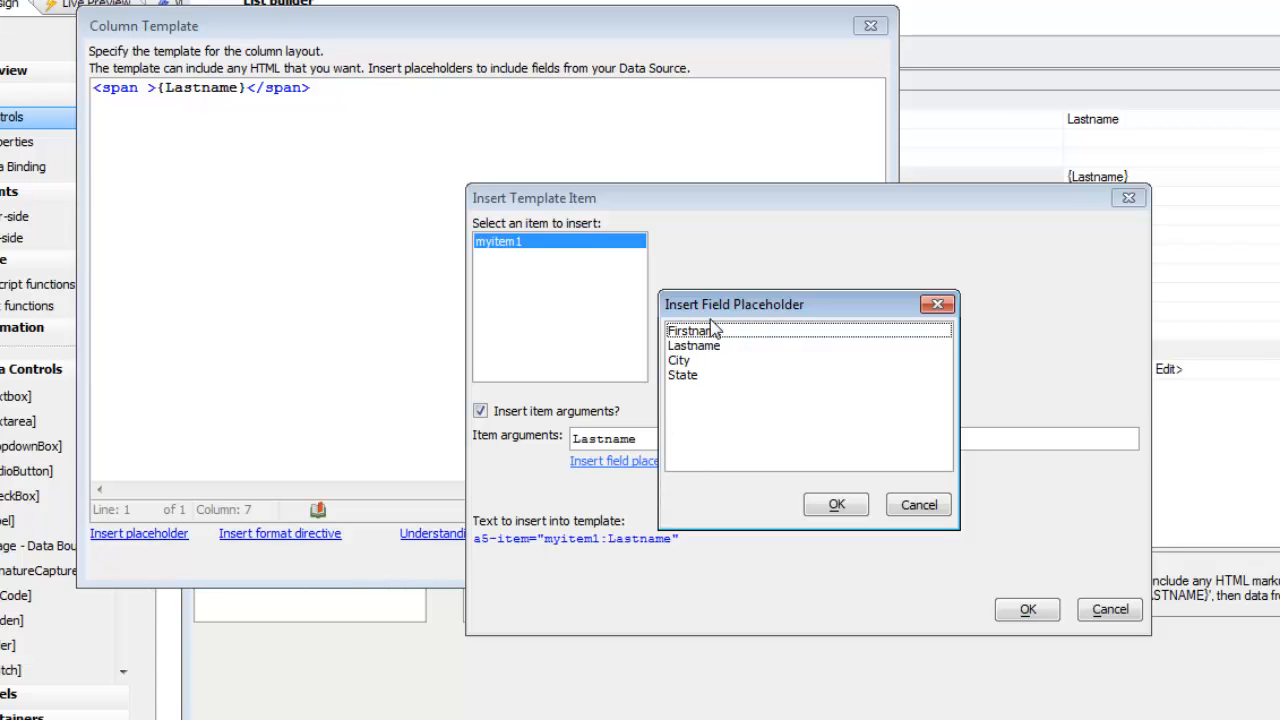
click(938, 506)
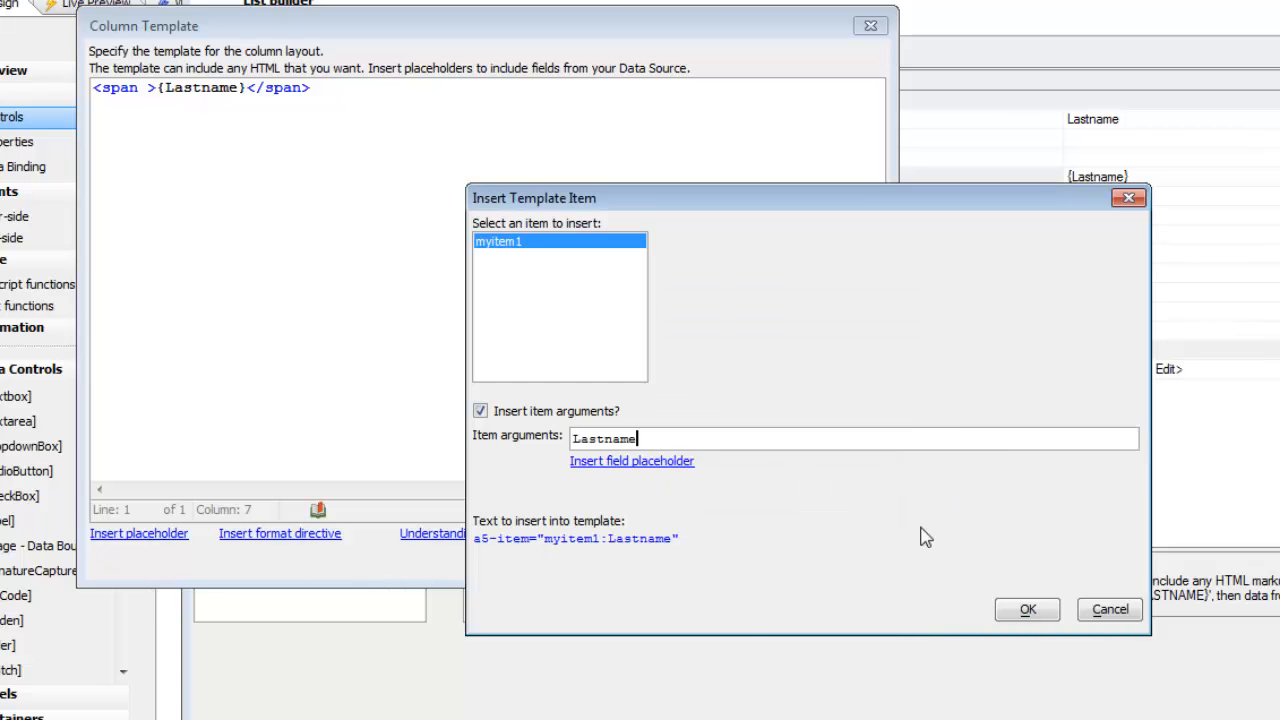
click(1030, 609)
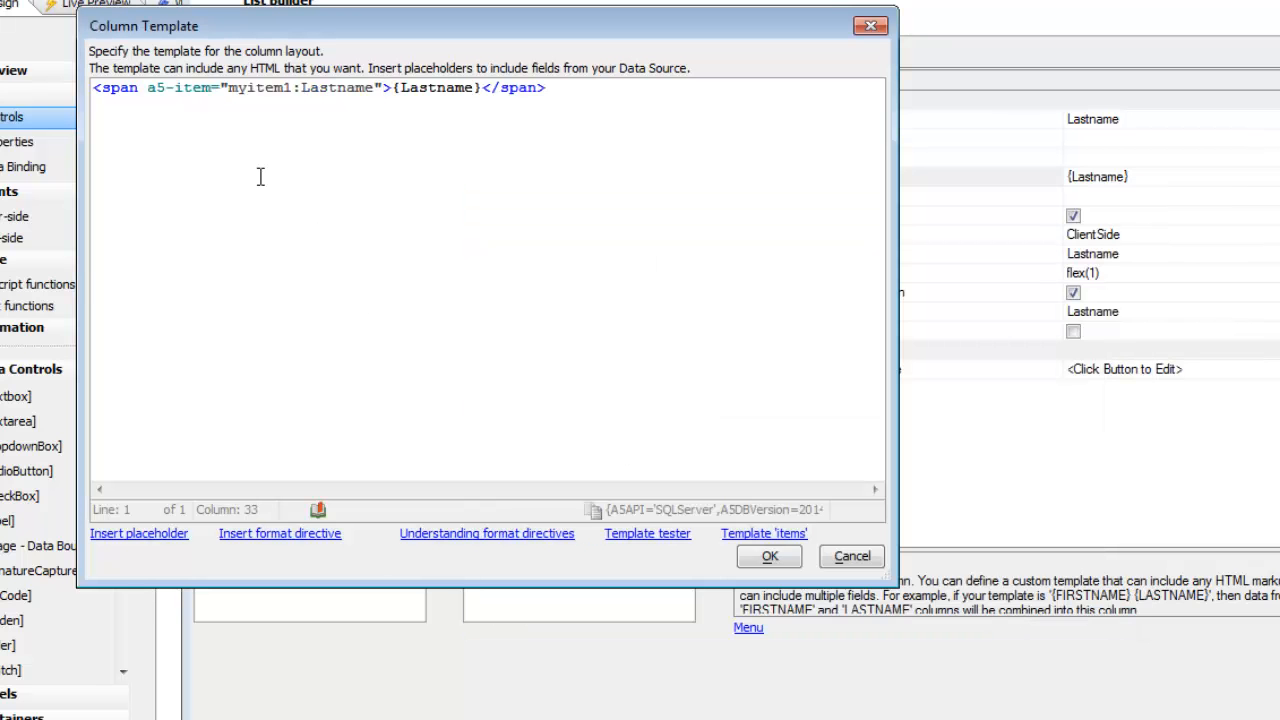
Accept the edited column template and save the list definition back to the component
drag(148, 91, 382, 94)
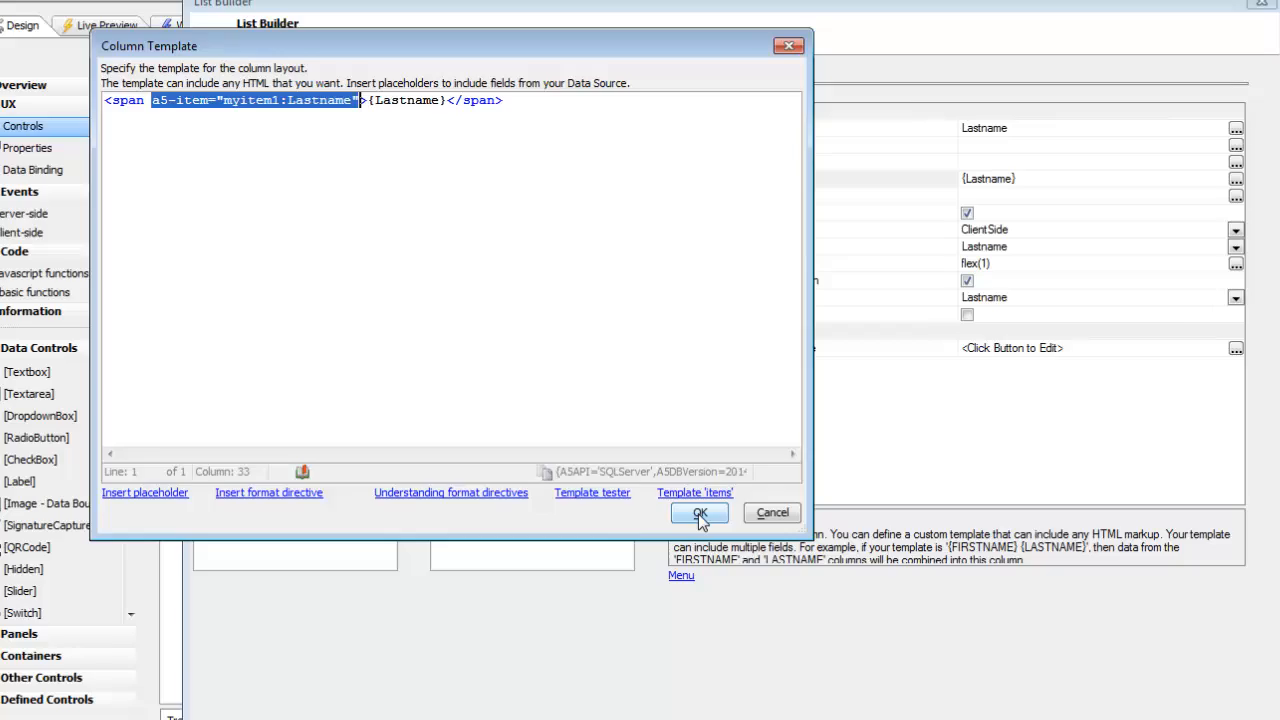
click(700, 513)
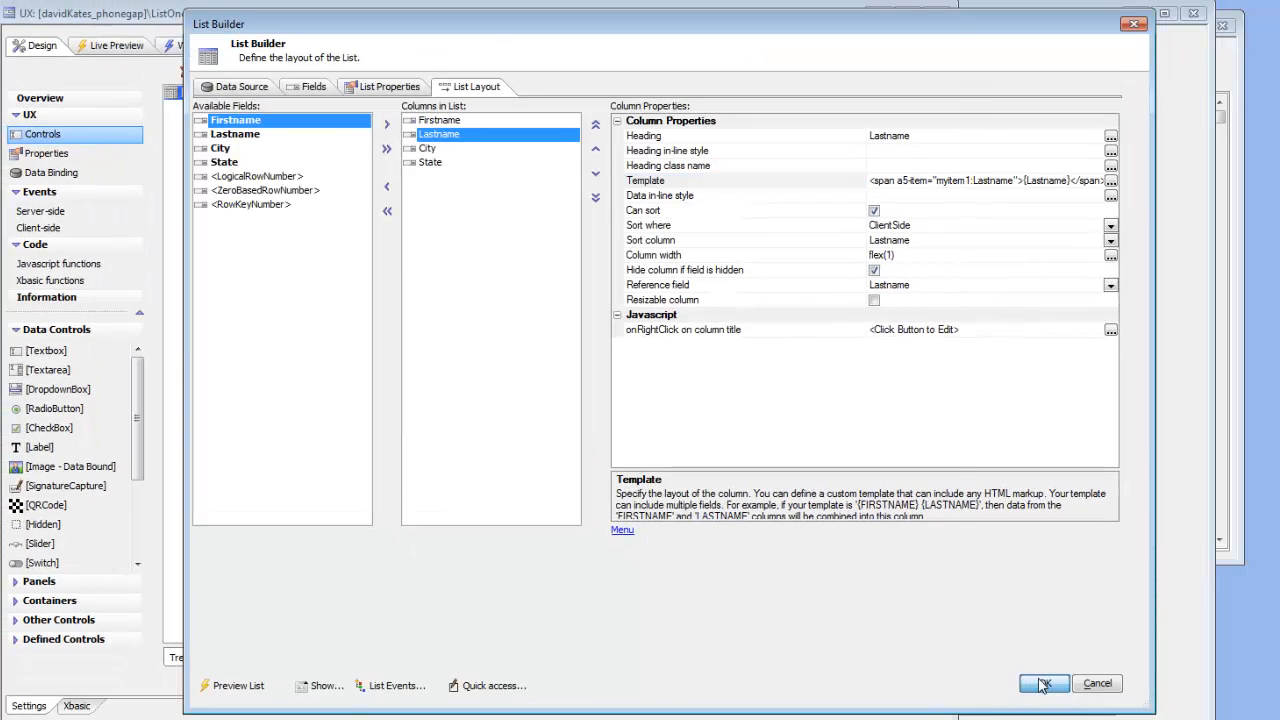
click(1046, 683)
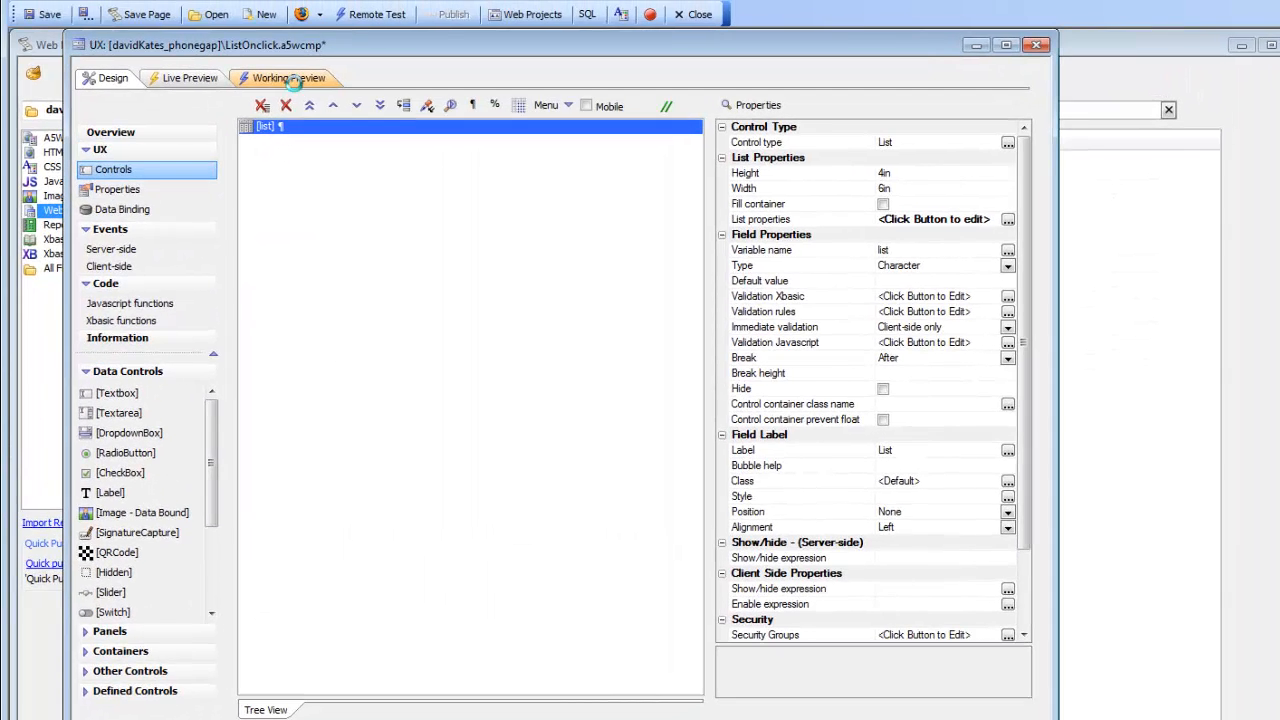
Test the onClick event in the working preview on the Lastname values of the first, fifth and third rows, dismissing each alert
click(293, 82)
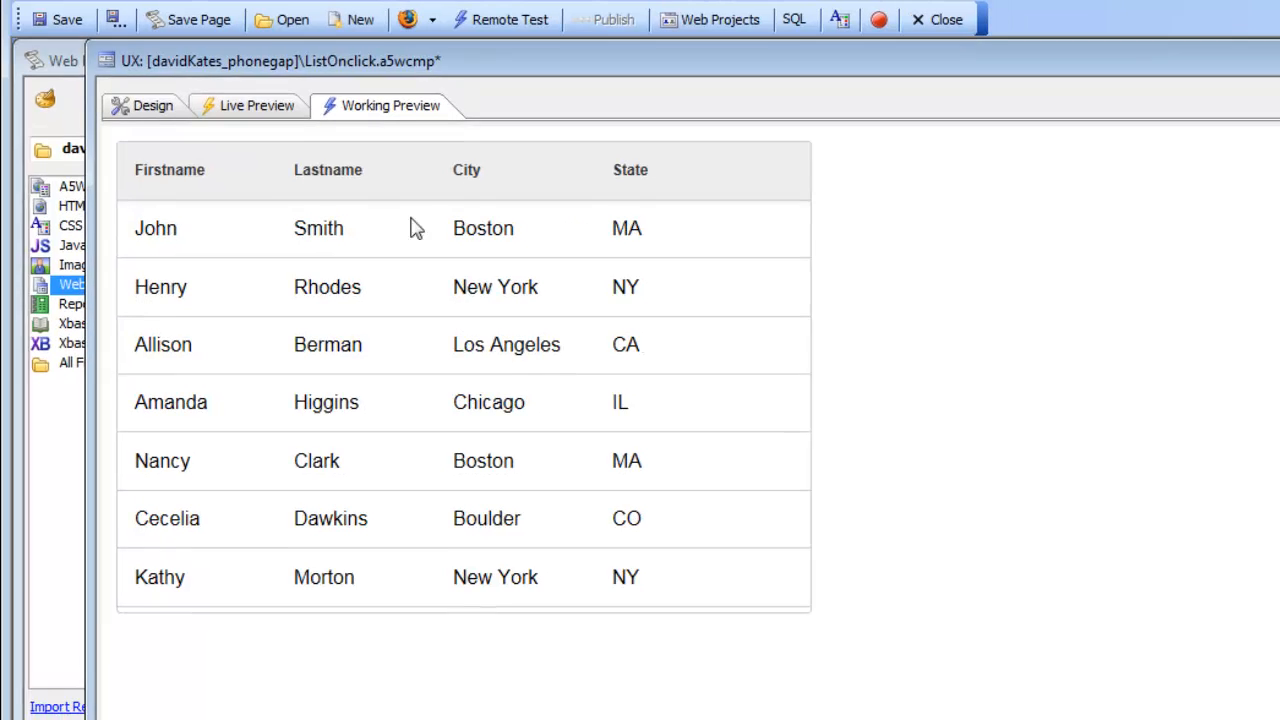
click(319, 226)
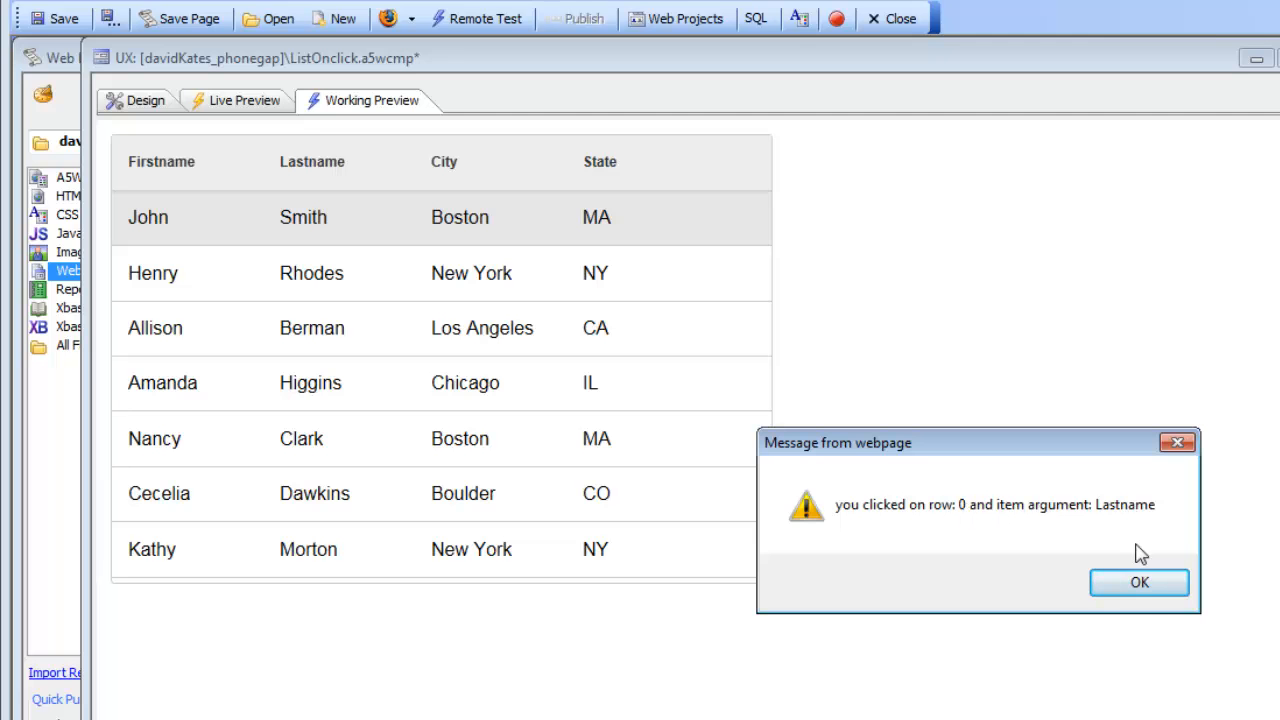
click(1139, 584)
click(313, 445)
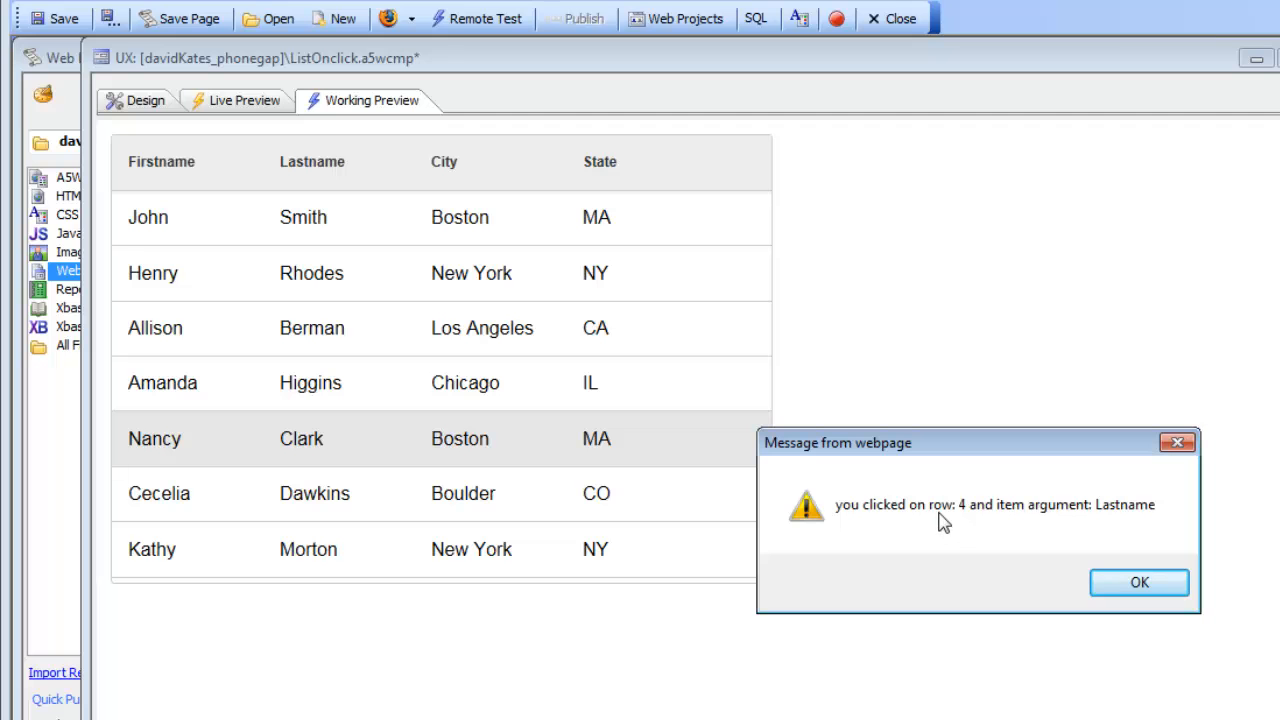
click(1165, 590)
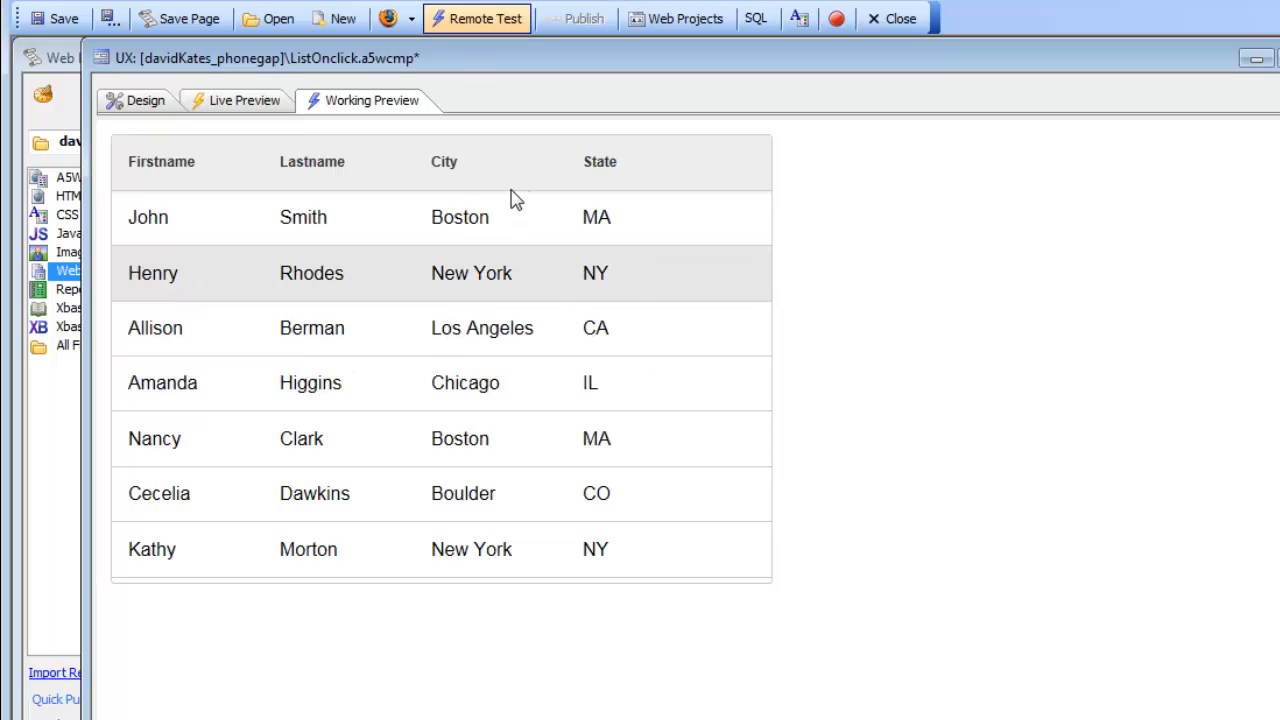
click(326, 333)
click(1118, 594)
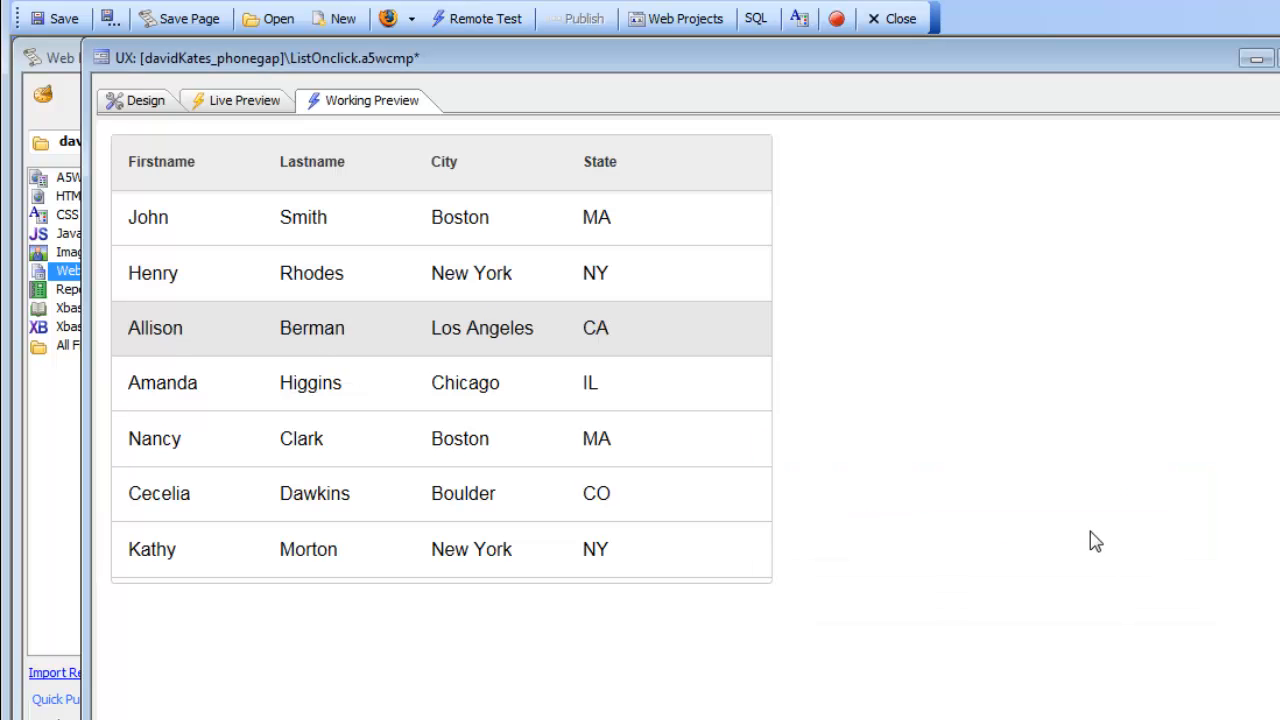
Return to the component's design, reopen the list's layout definition and select the Lastname column
click(122, 94)
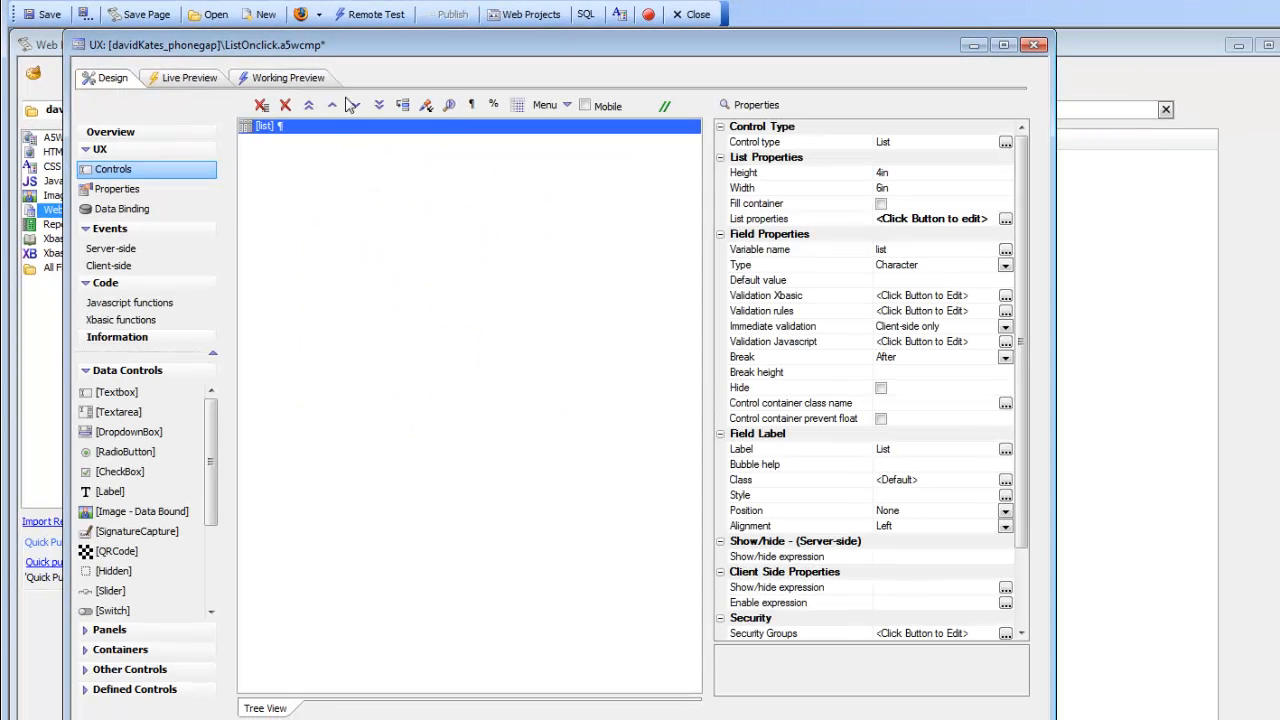
click(755, 220)
click(1005, 218)
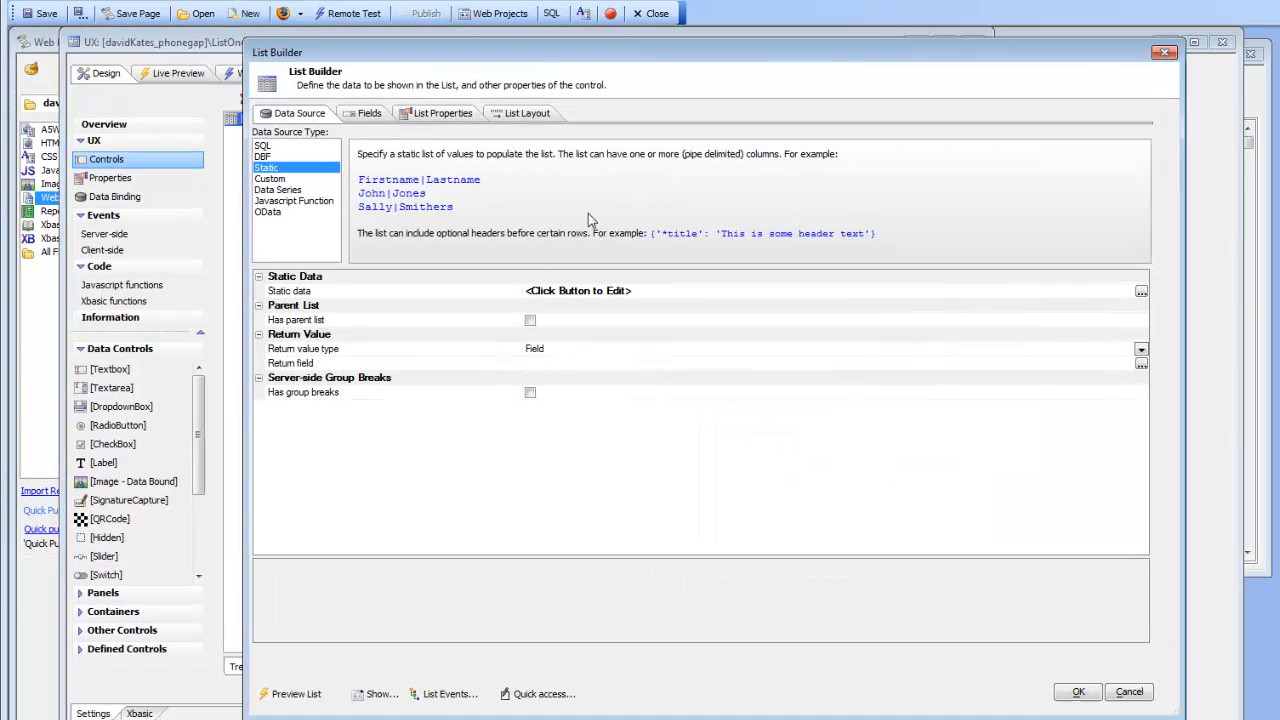
click(515, 114)
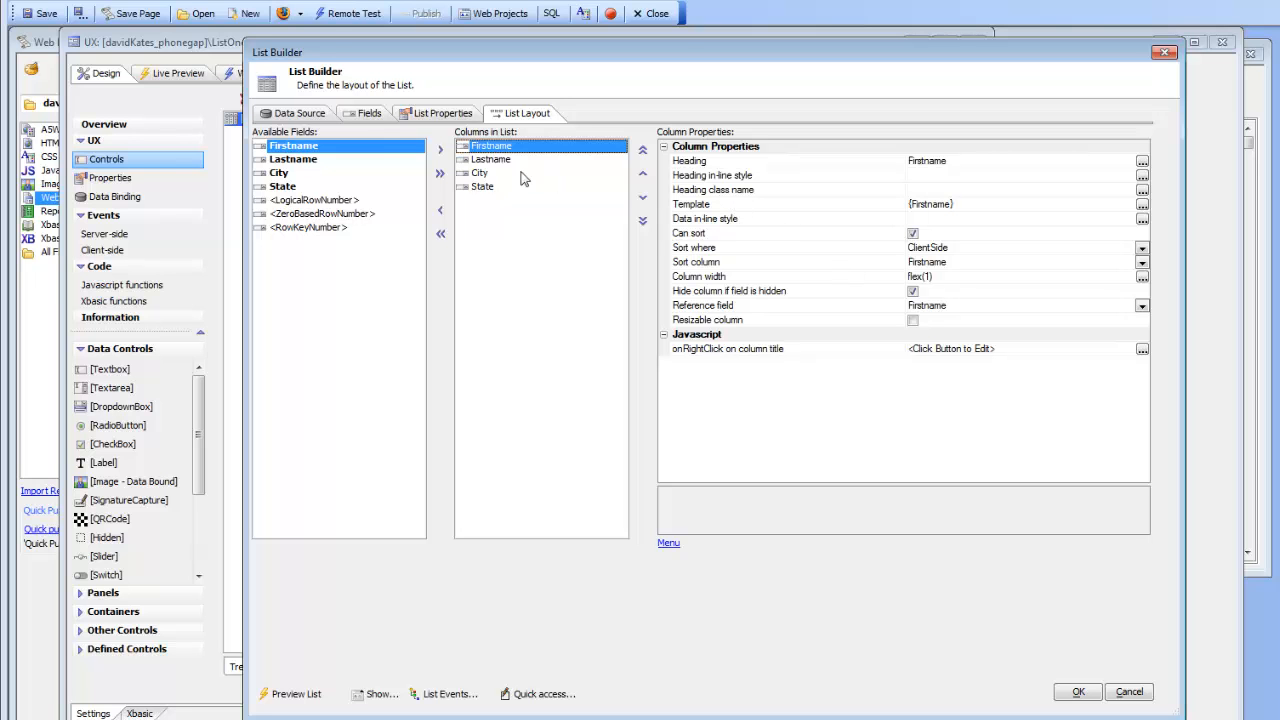
click(480, 173)
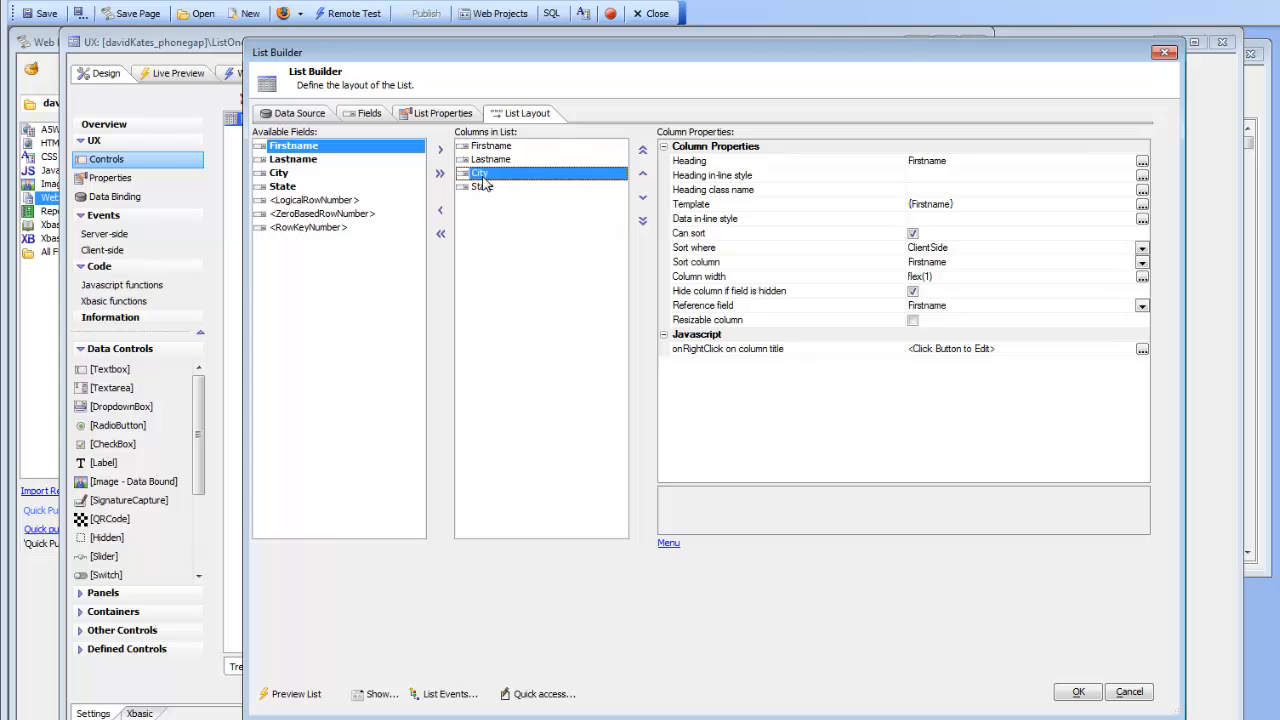
click(490, 159)
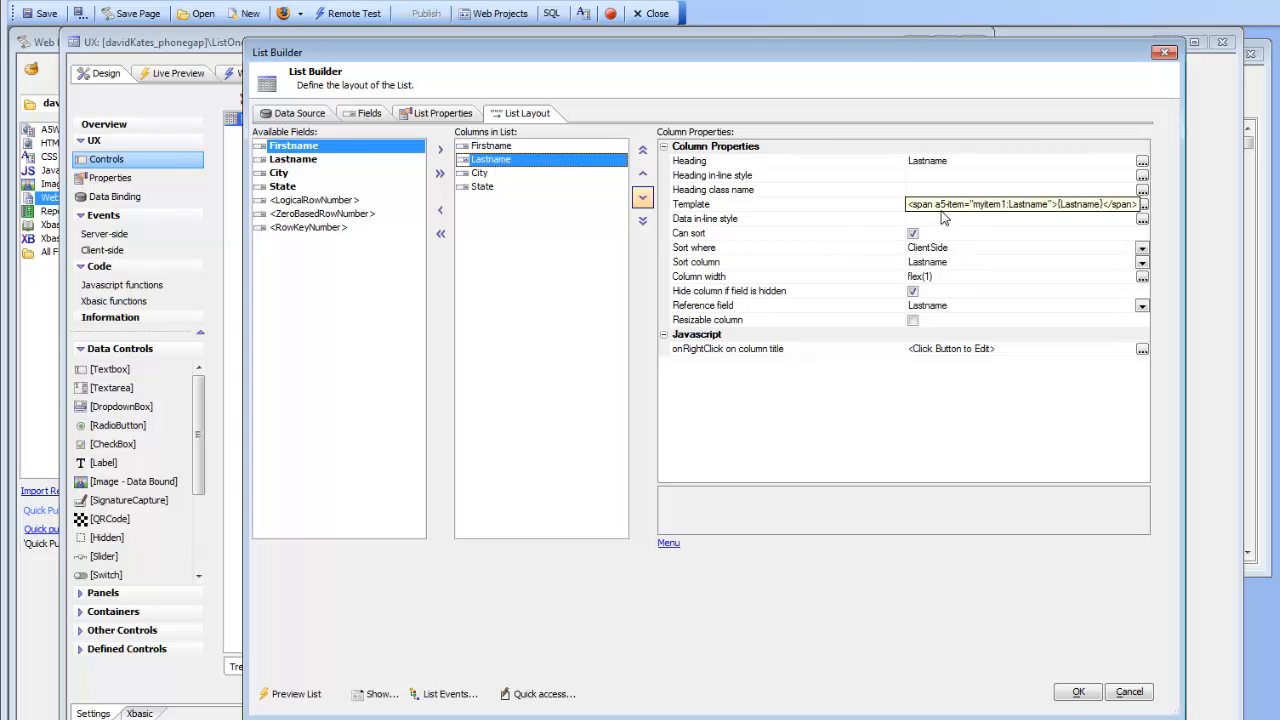